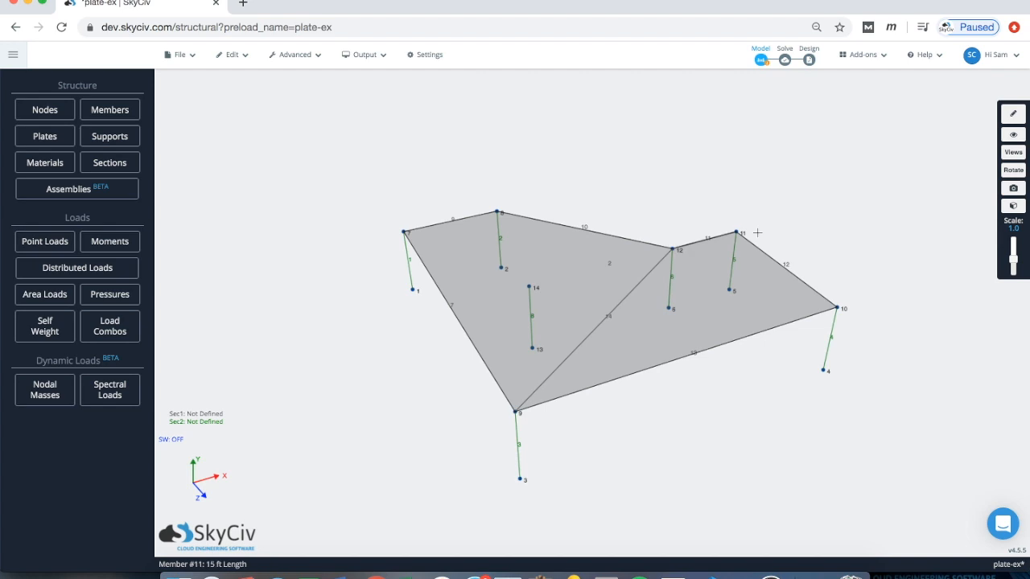
Step: Orbit the model slightly and select floor plate 2 to show its properties
left_click_drag(283, 217, 294, 209)
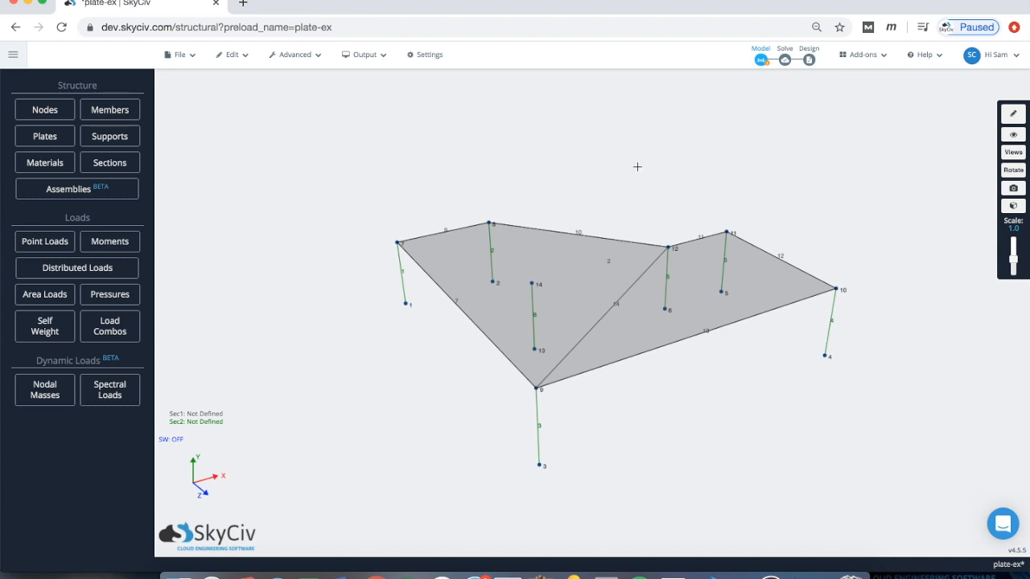
left_click_drag(633, 174, 612, 242)
left_click(560, 258)
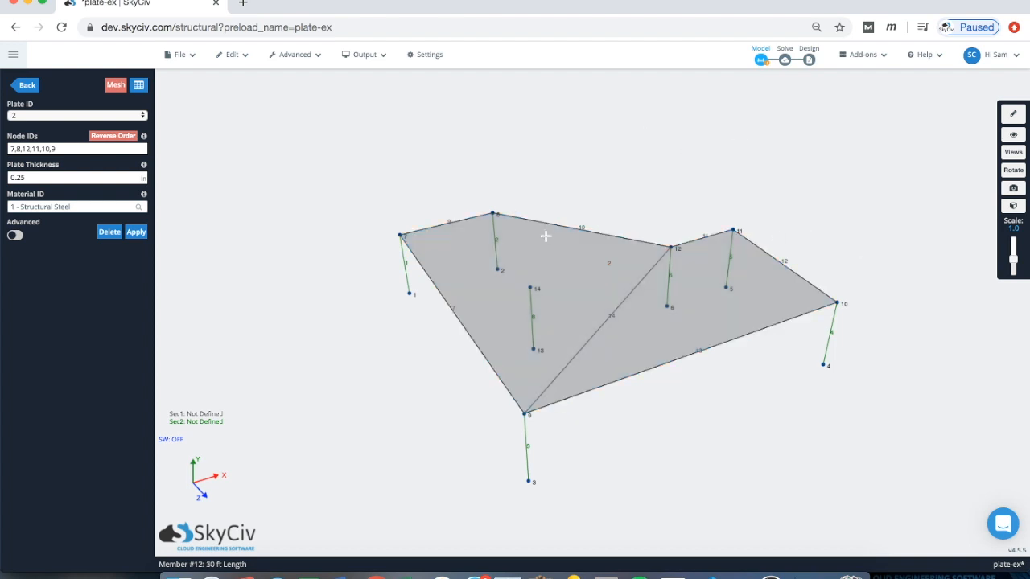
Step: Start Mesh Plate on plate 2 and set the Plate IDs list to just 2
right_click(548, 236)
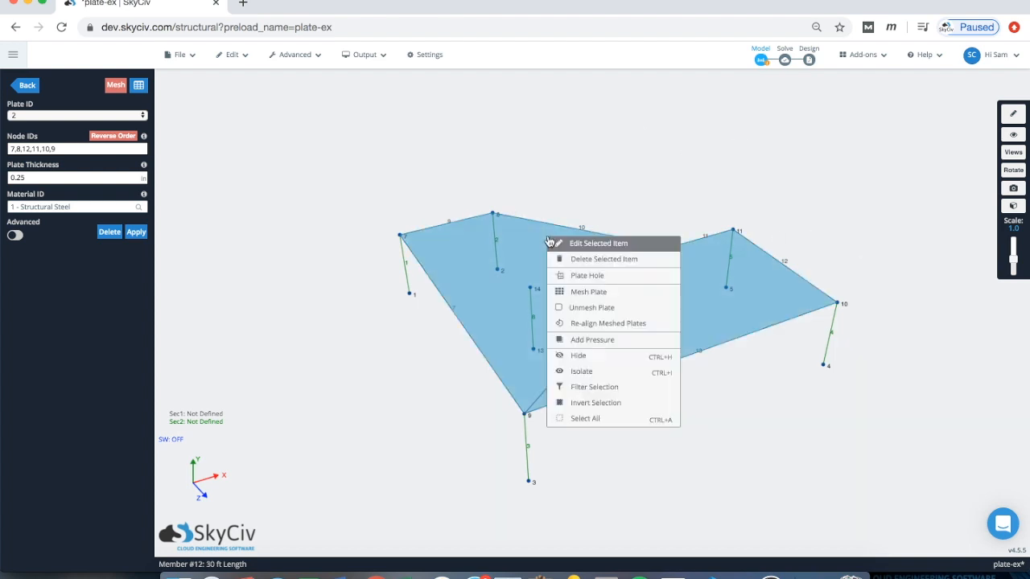
left_click(599, 294)
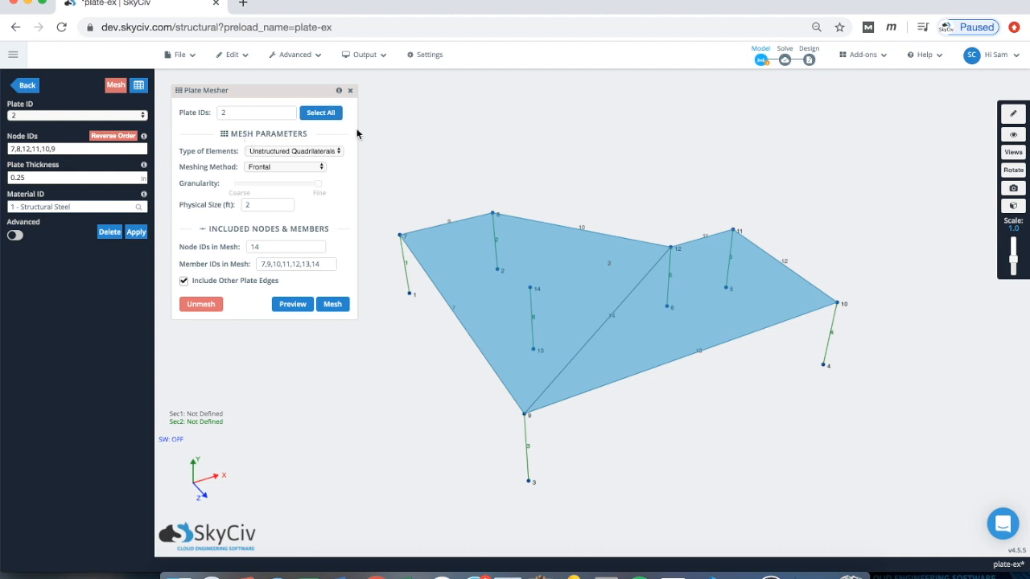
left_click(322, 116)
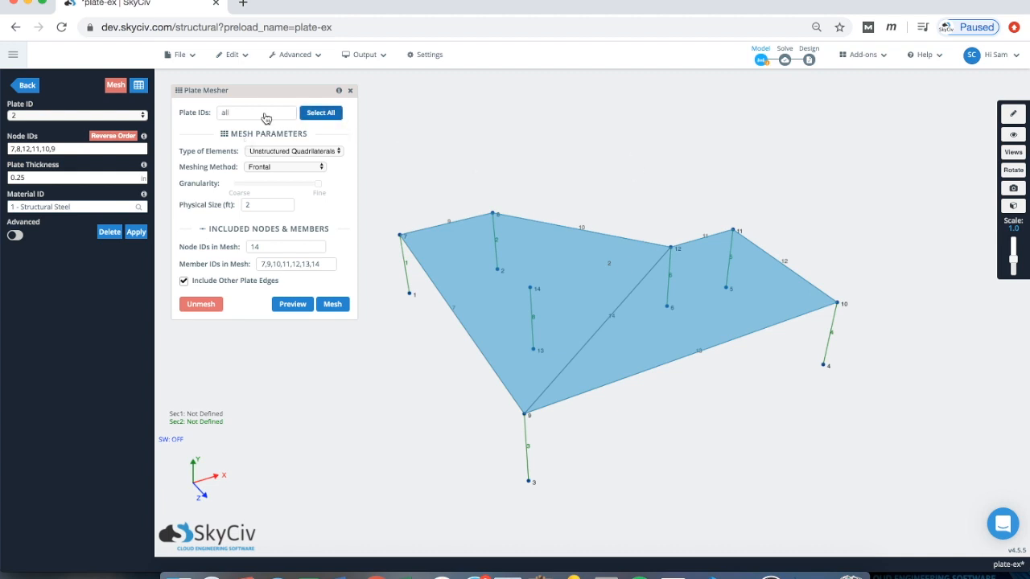
left_click(232, 110)
left_click_drag(232, 109, 206, 112)
type("2,3")
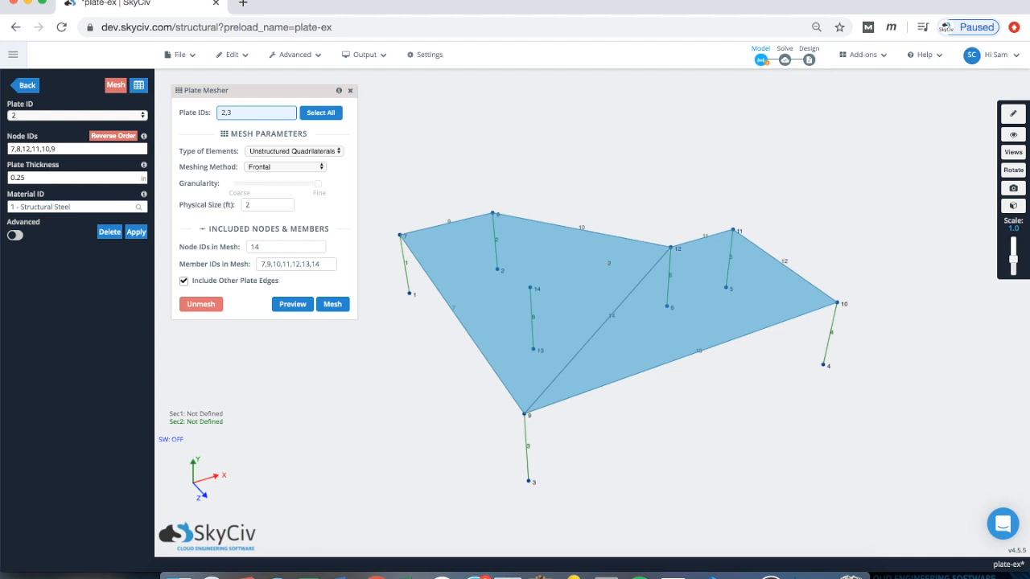
key("BackSpace")
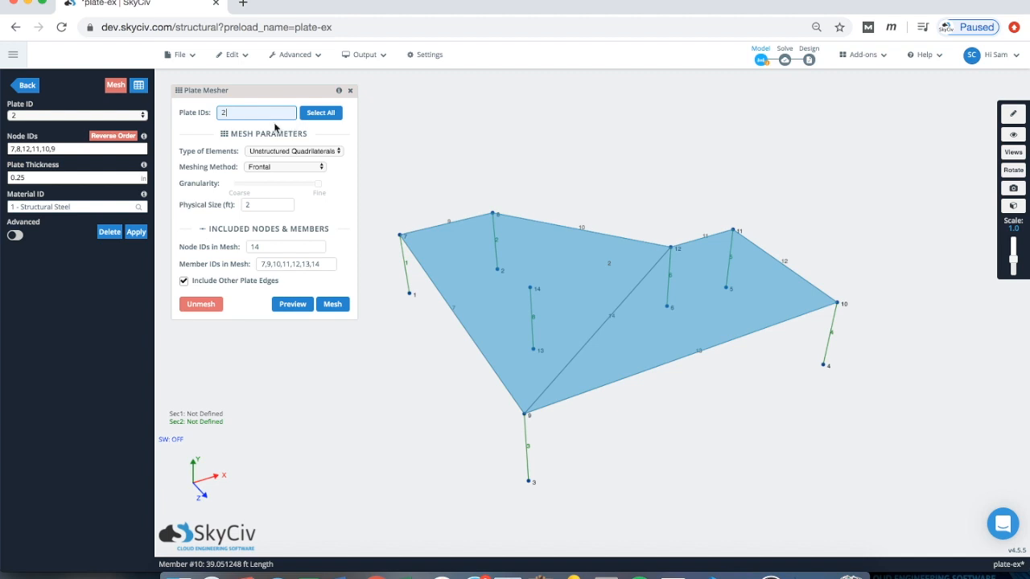
left_click(207, 131)
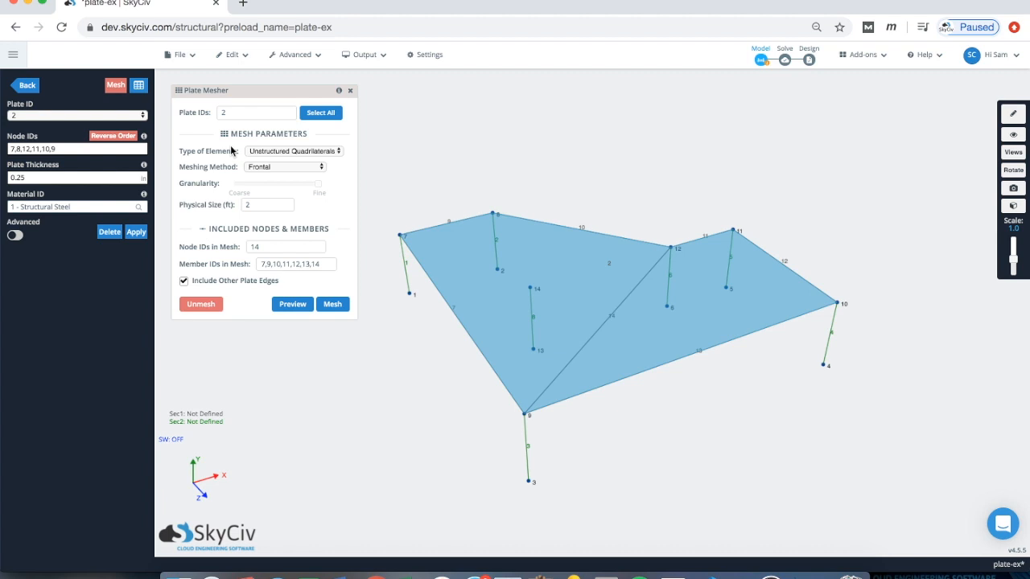
left_click(284, 151)
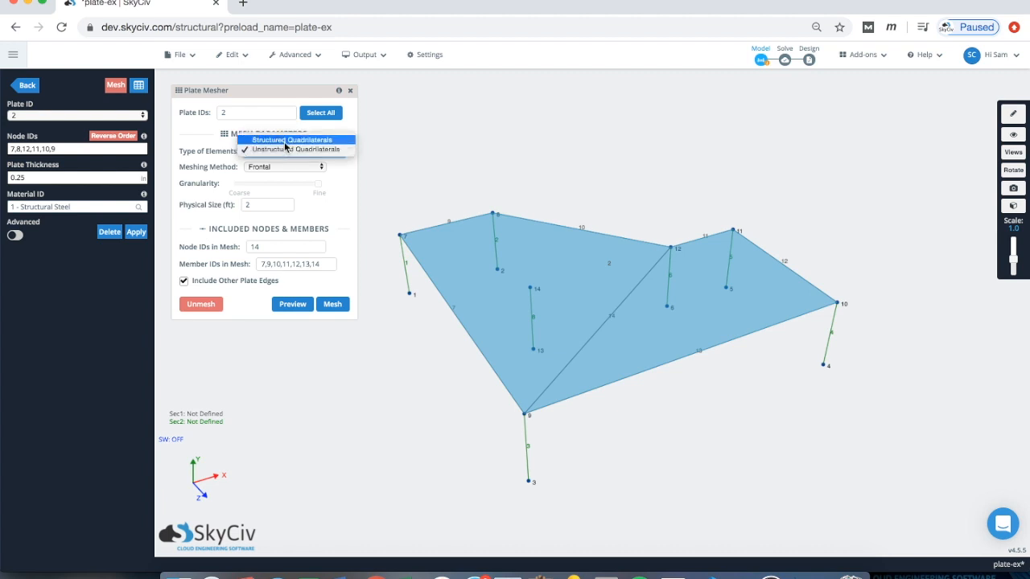
left_click(284, 142)
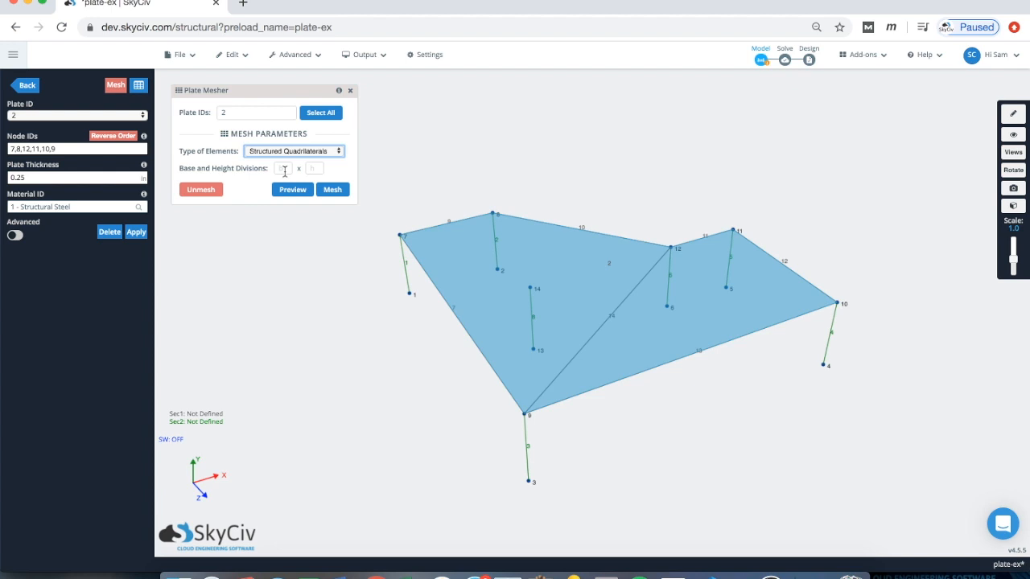
left_click(284, 172)
left_click(310, 165)
left_click(287, 154)
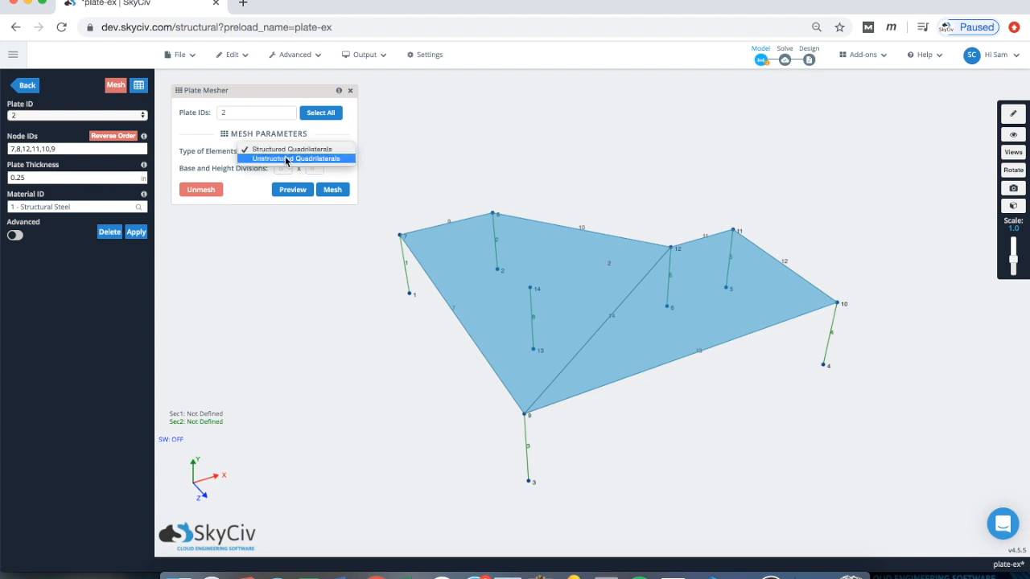
left_click(285, 158)
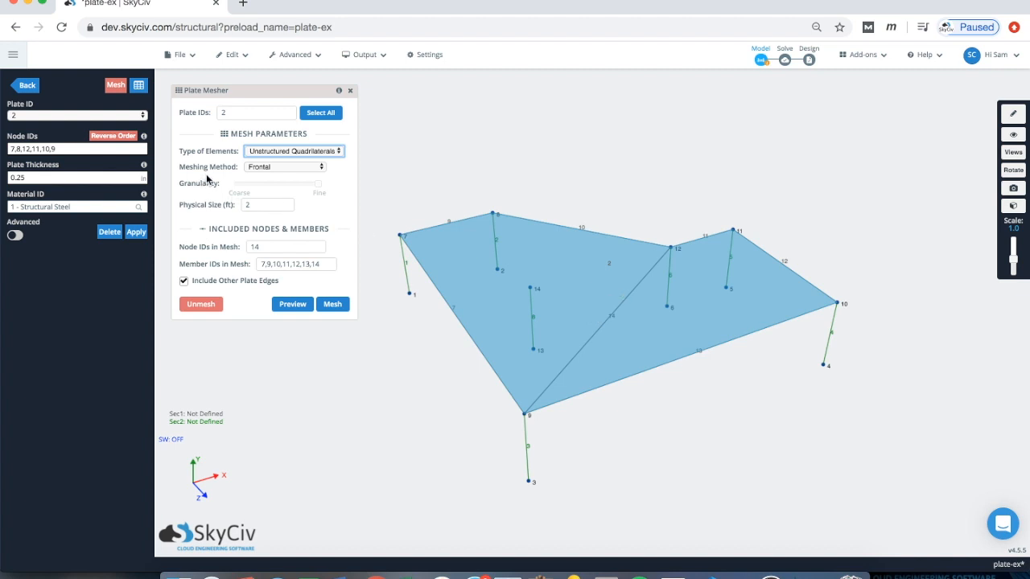
Step: Keep the Frontal method, clear Physical Size to automatic, and set Granularity midway between coarse and fine
left_click(272, 167)
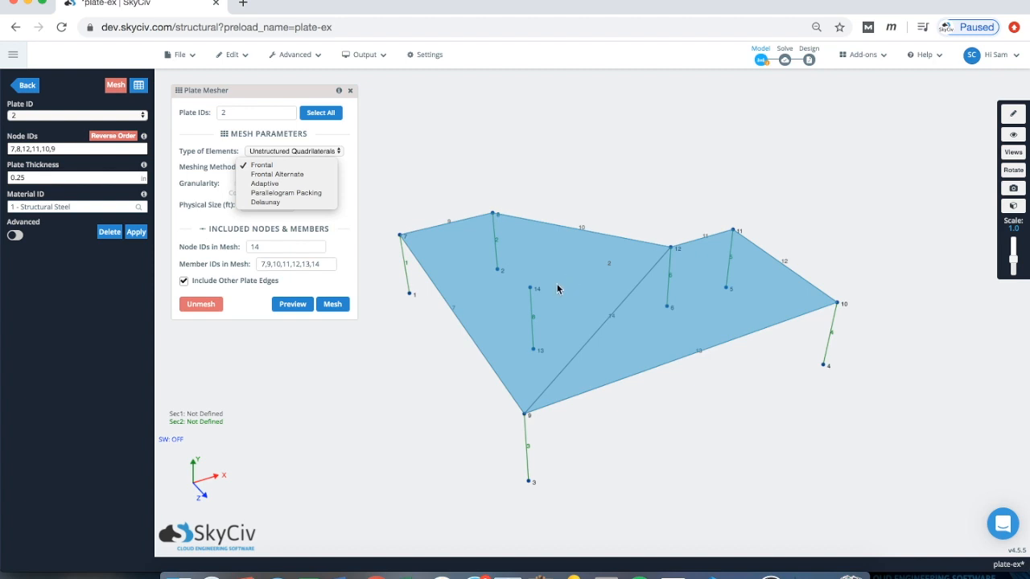
left_click(265, 165)
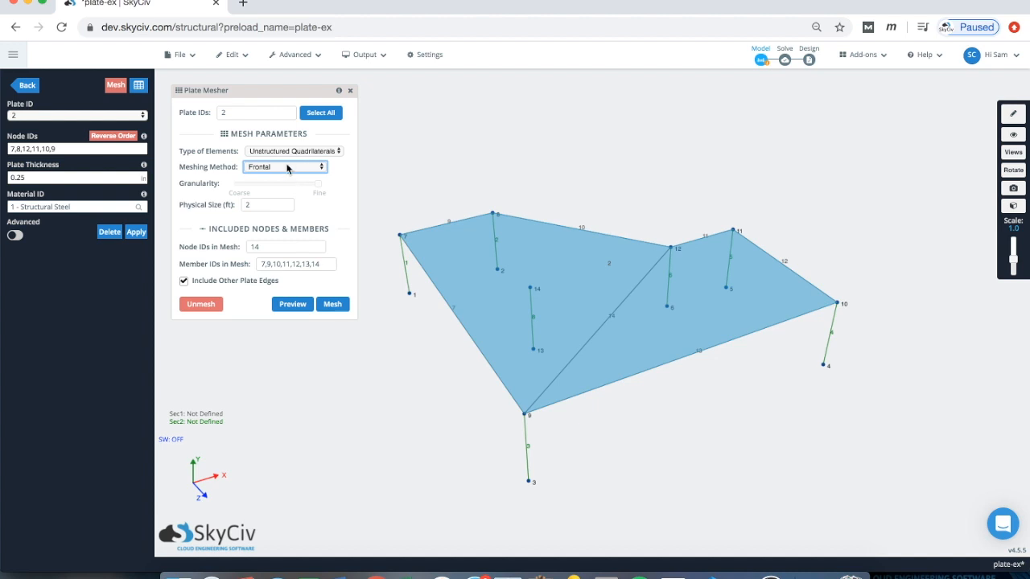
left_click(257, 205)
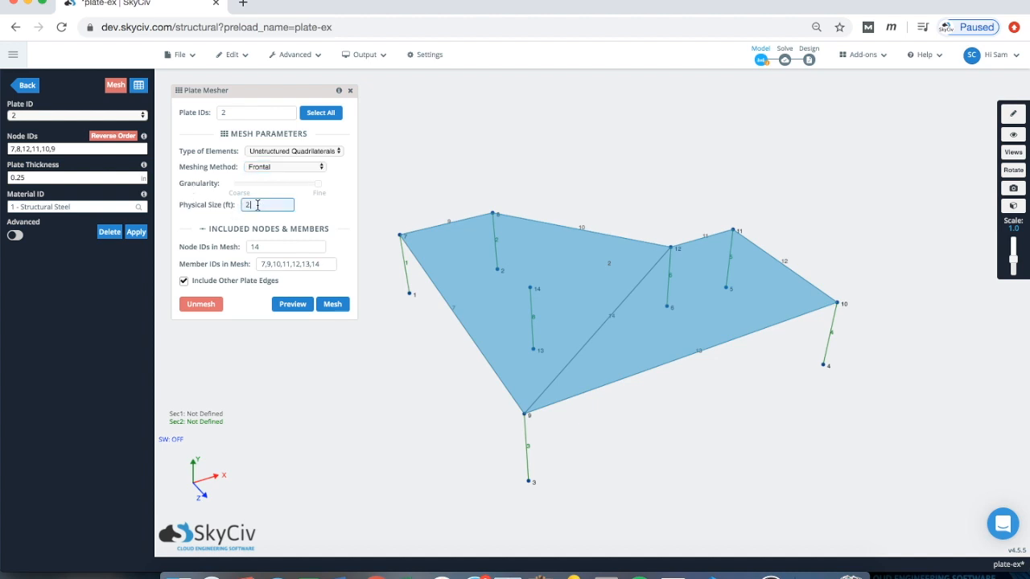
key("BackSpace")
mouse_move(320, 185)
left_mouse_down()
mouse_move(231, 187)
mouse_move(313, 188)
left_mouse_up()
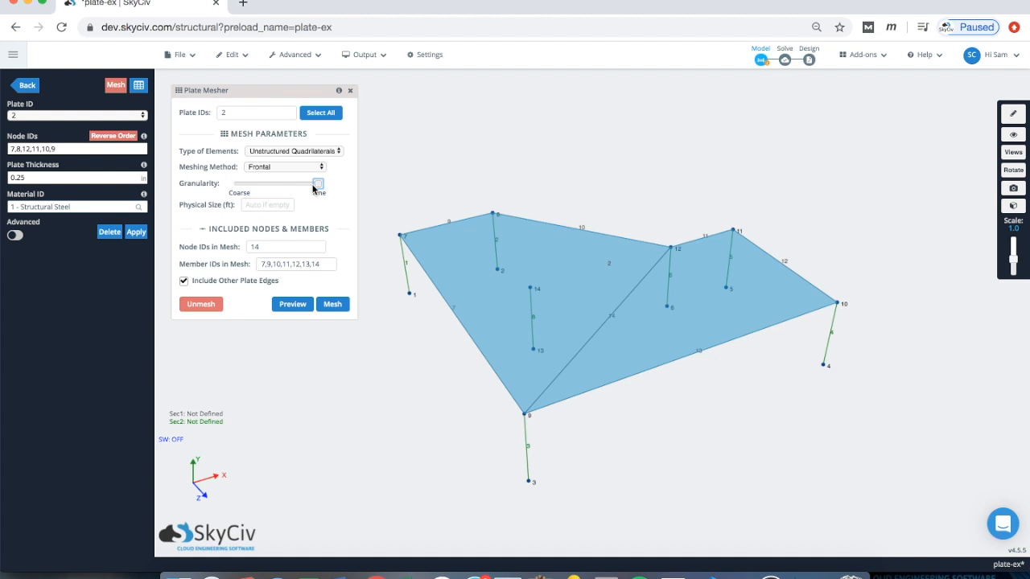
left_click(256, 205)
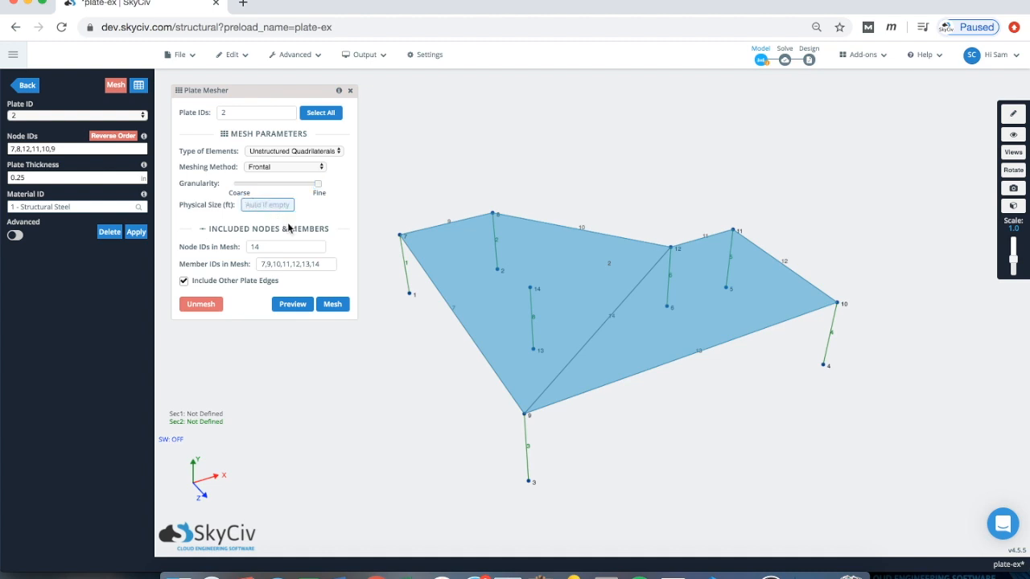
left_click_drag(318, 185, 290, 188)
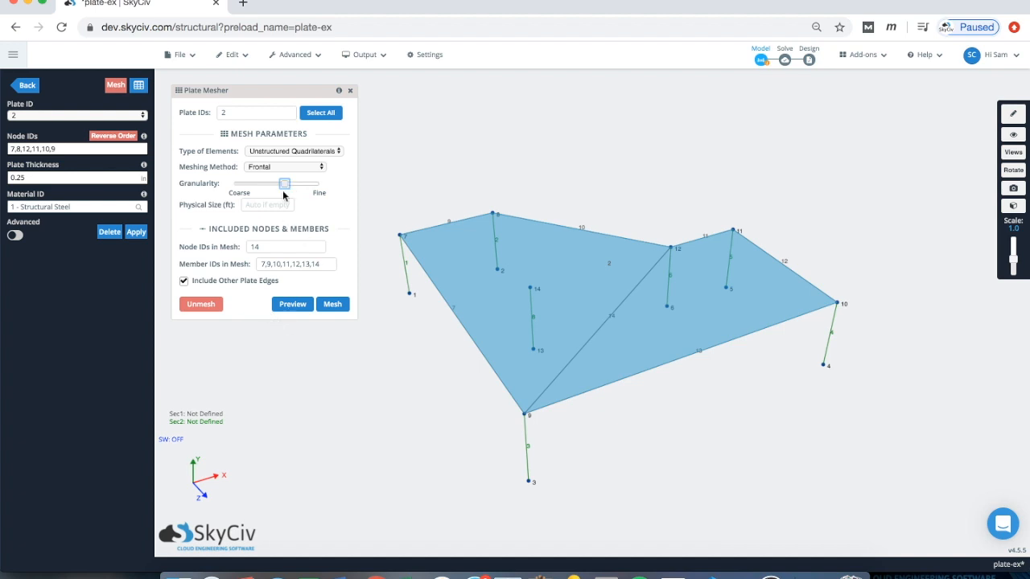
left_click(291, 306)
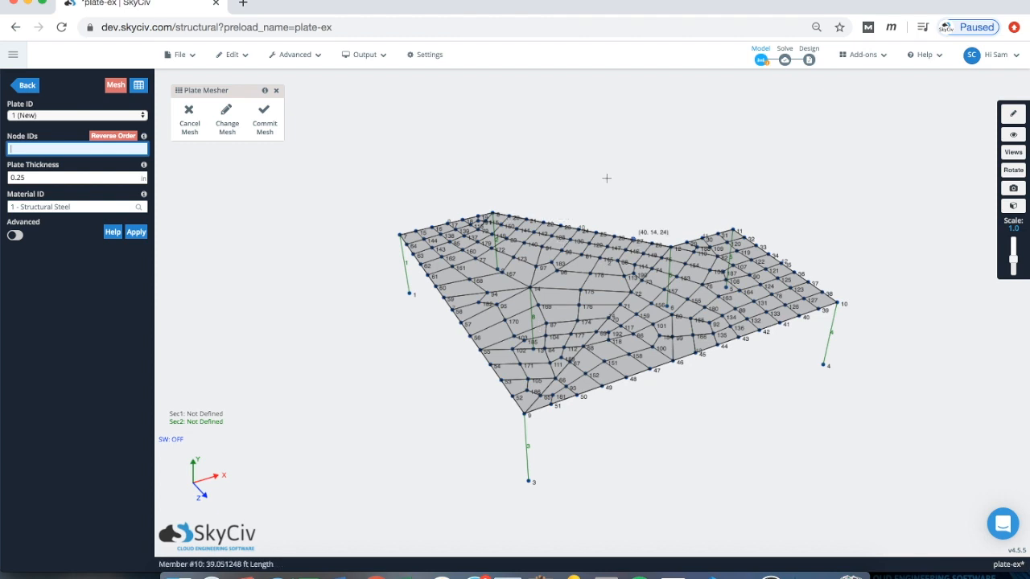
left_click_drag(598, 161, 619, 164)
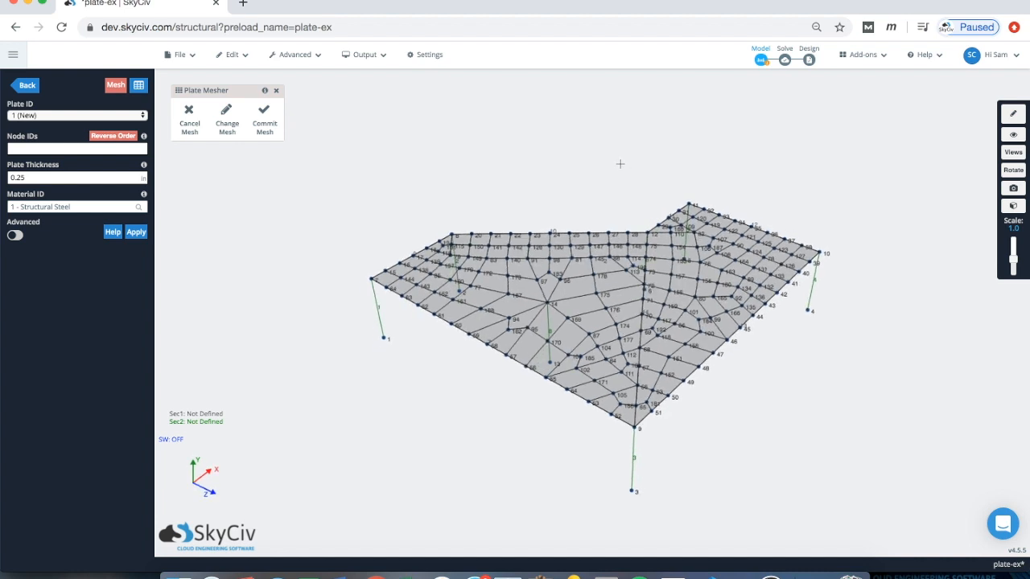
left_click(226, 119)
mouse_move(283, 184)
left_mouse_down()
mouse_move(322, 185)
mouse_move(286, 187)
left_mouse_up()
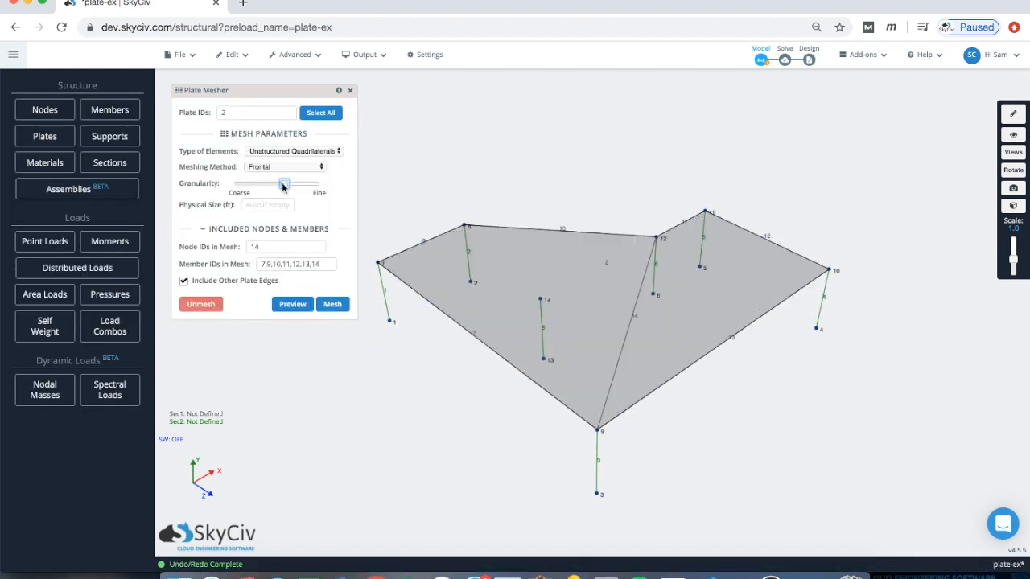
Step: Set the physical element size to 2 ft and preview the quadrilateral mesh
left_click(251, 205)
type("2")
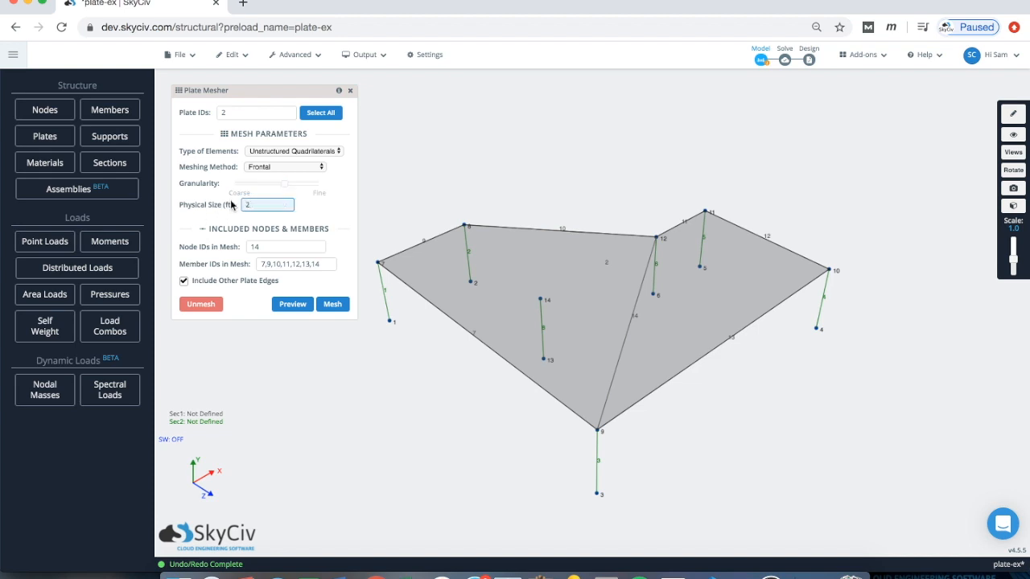
left_click(286, 309)
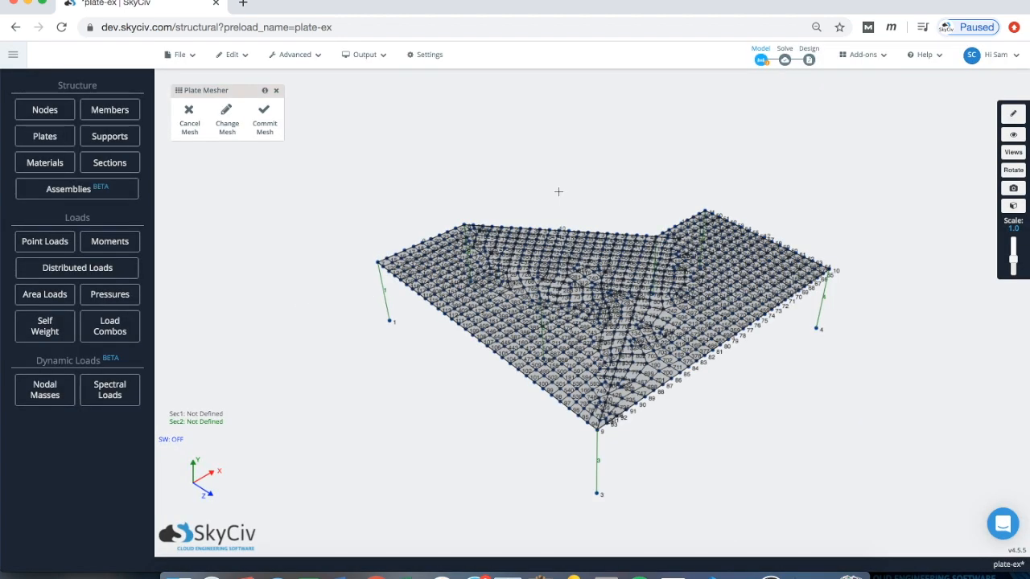
Step: Orbit and zoom the view to inspect the previewed slab mesh from several angles
left_click_drag(573, 156, 596, 241)
scroll(596, 241, "up", 5)
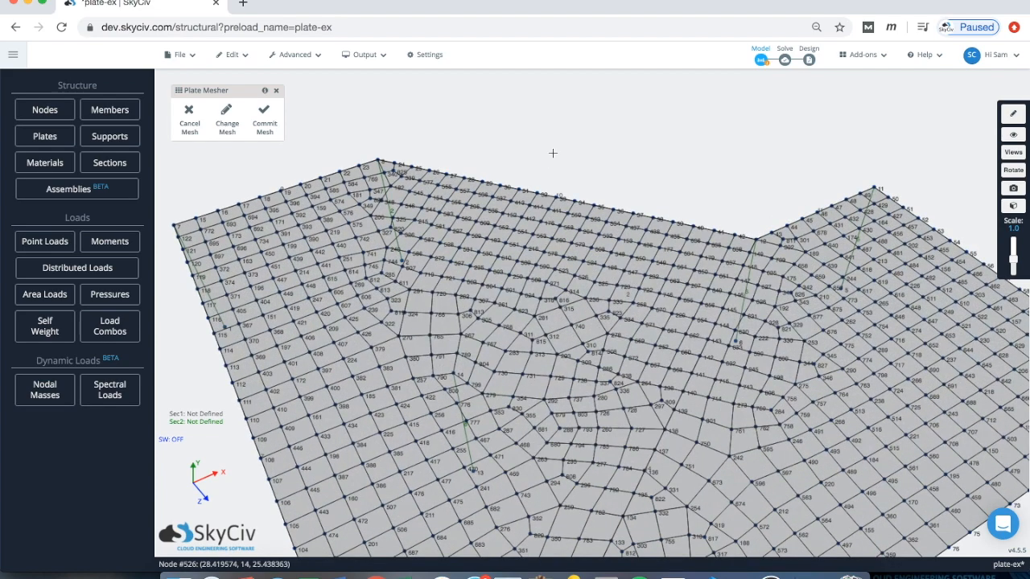
scroll(554, 153, "down", 5)
left_click_drag(592, 117, 593, 115)
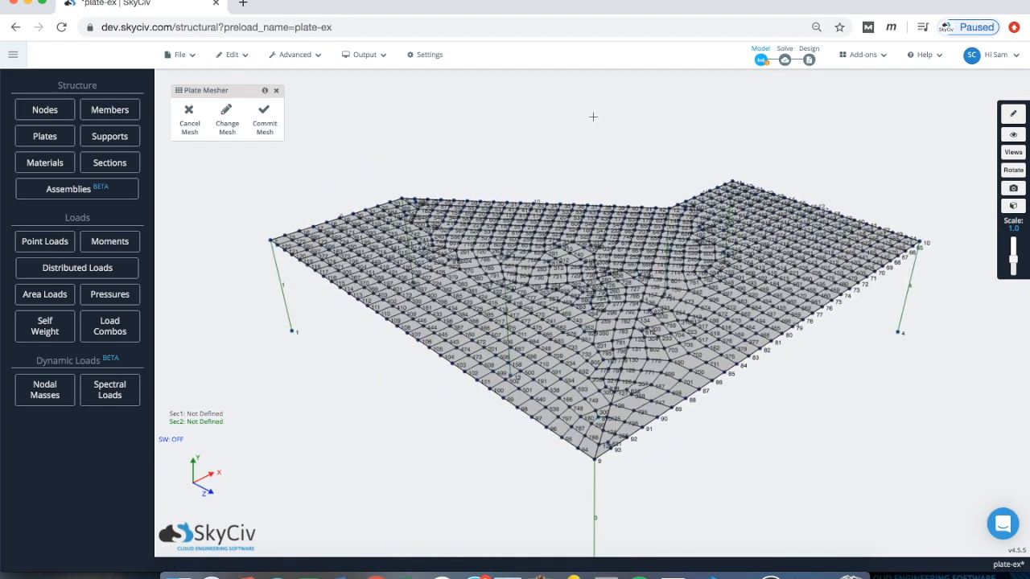
scroll(591, 118, "down", 2)
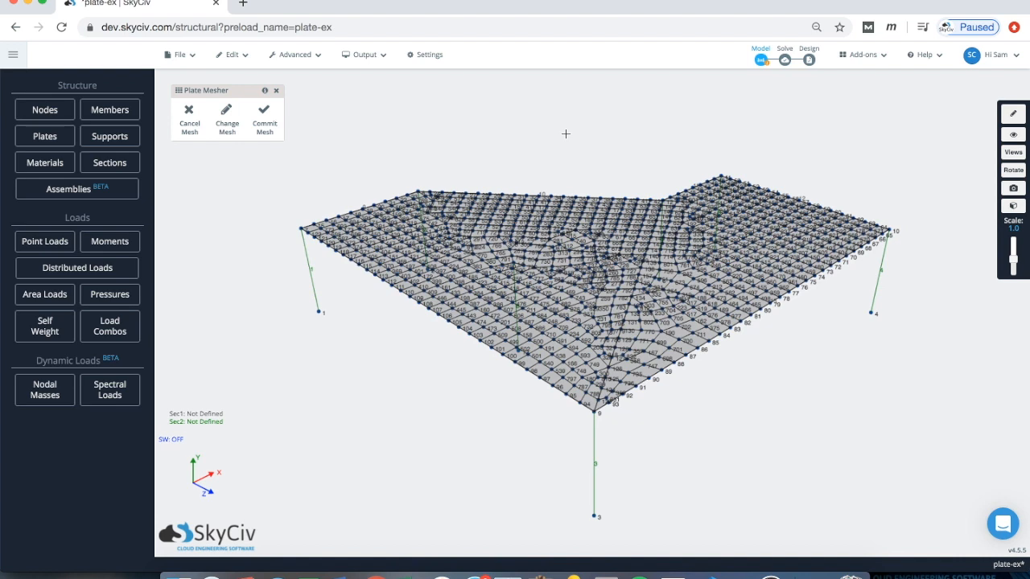
Step: Discard the mesh preview with Change Mesh to get the mesh parameters back
left_click(226, 113)
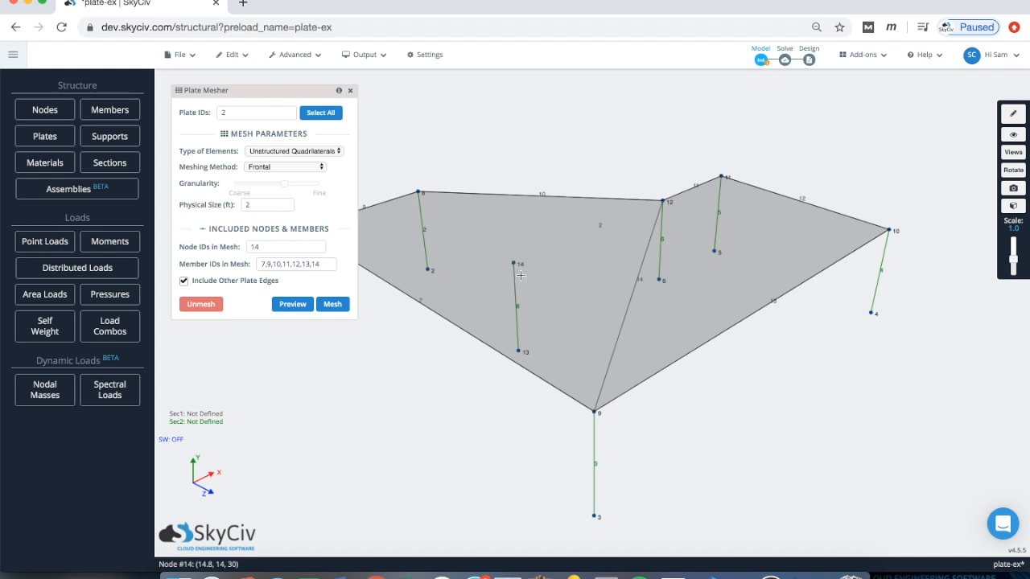
left_click(266, 245)
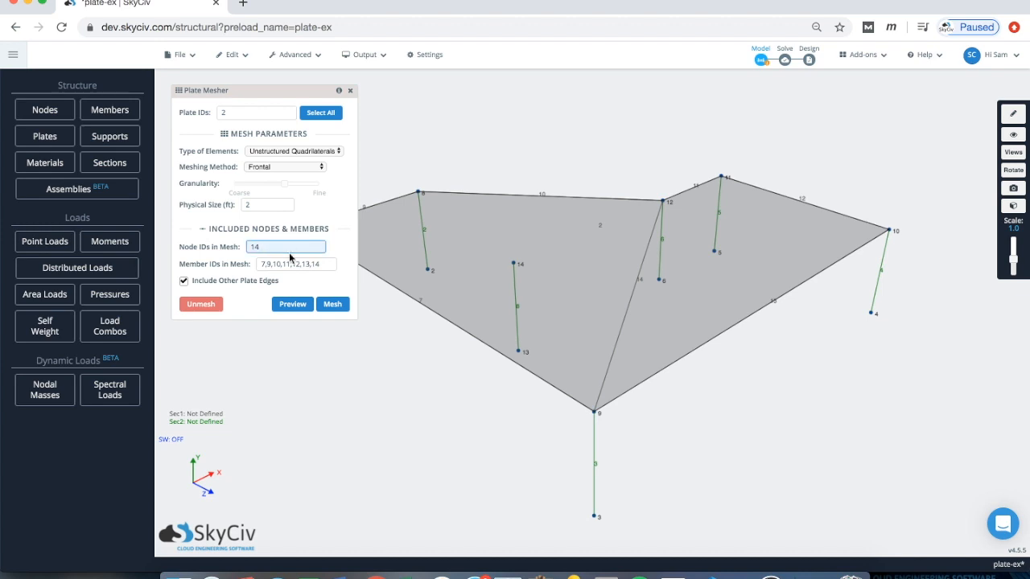
left_click(278, 262)
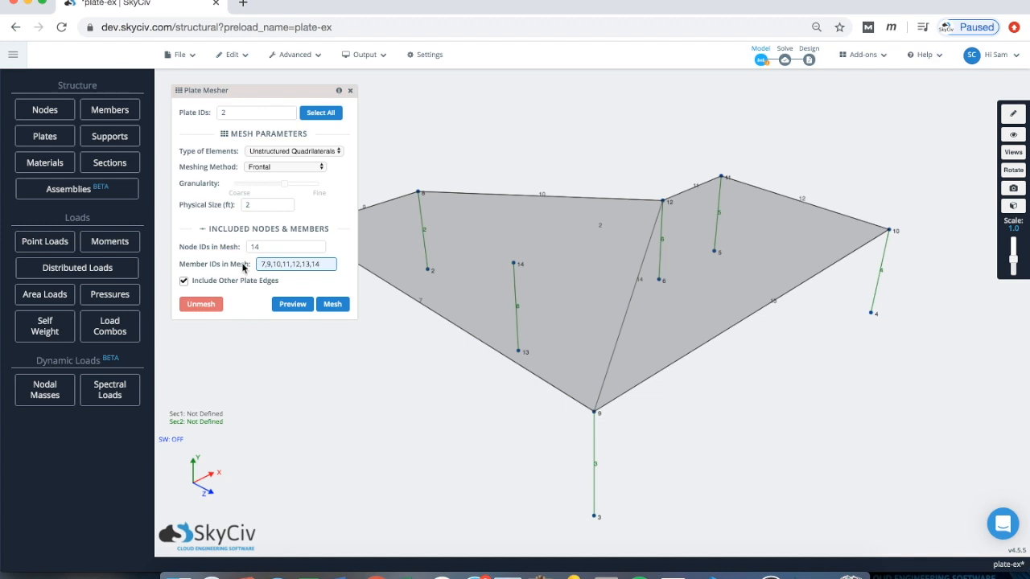
left_click_drag(278, 93, 268, 89)
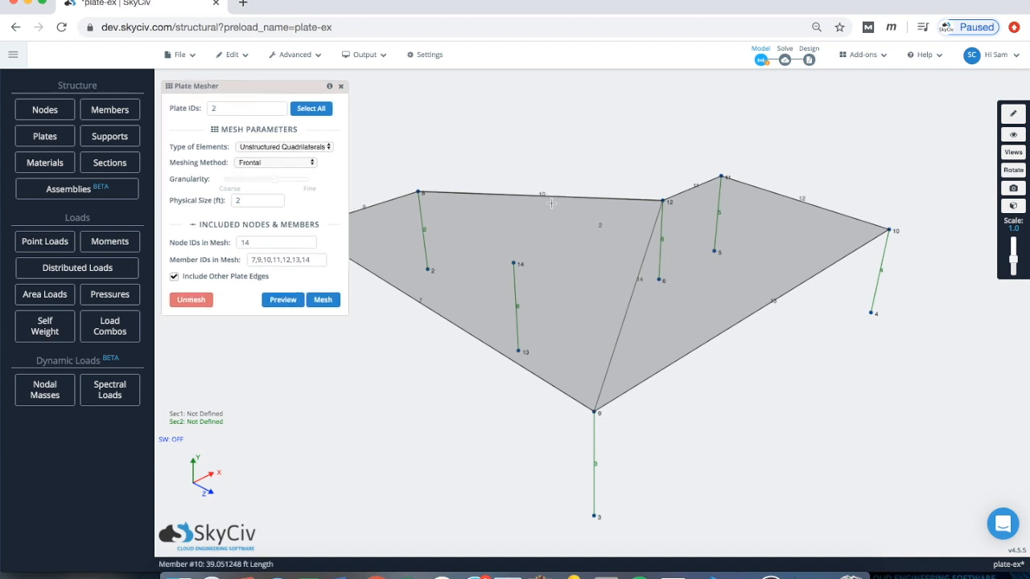
scroll(536, 161, "down", 2)
left_click_drag(567, 146, 605, 147)
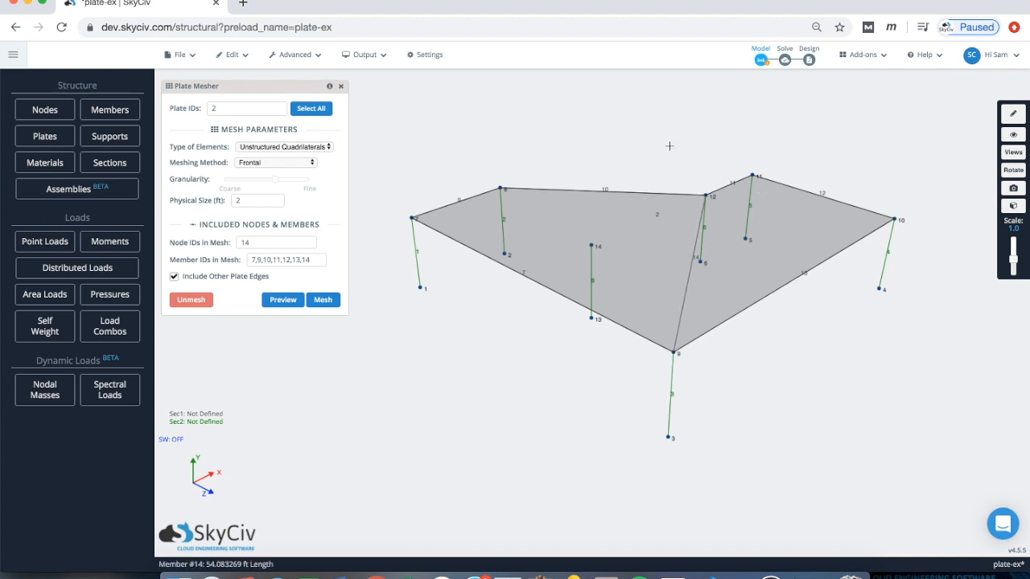
left_click_drag(652, 132, 654, 164)
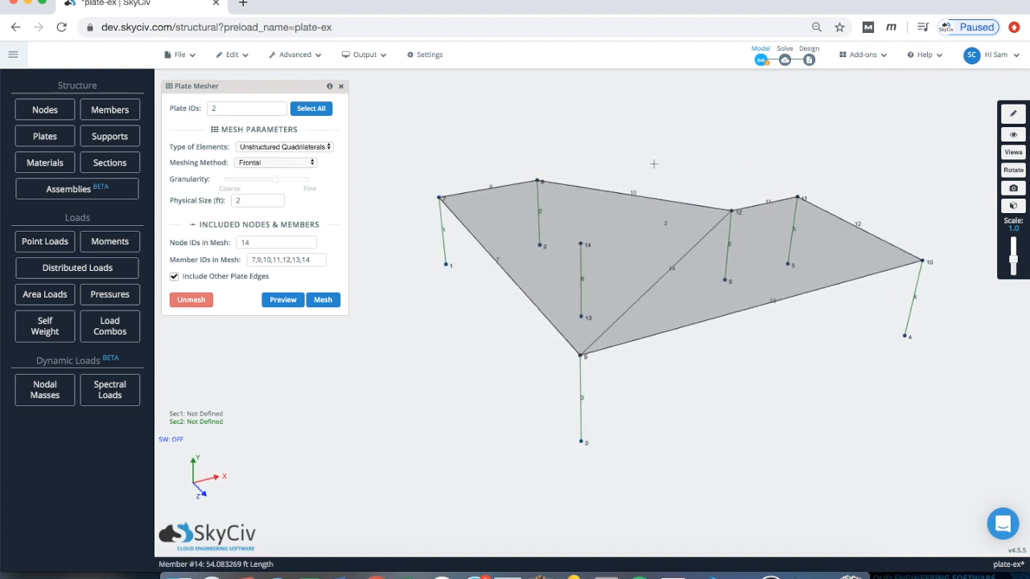
Step: Preview plate 2's mesh again, then zoom and pan to check it
left_click(283, 301)
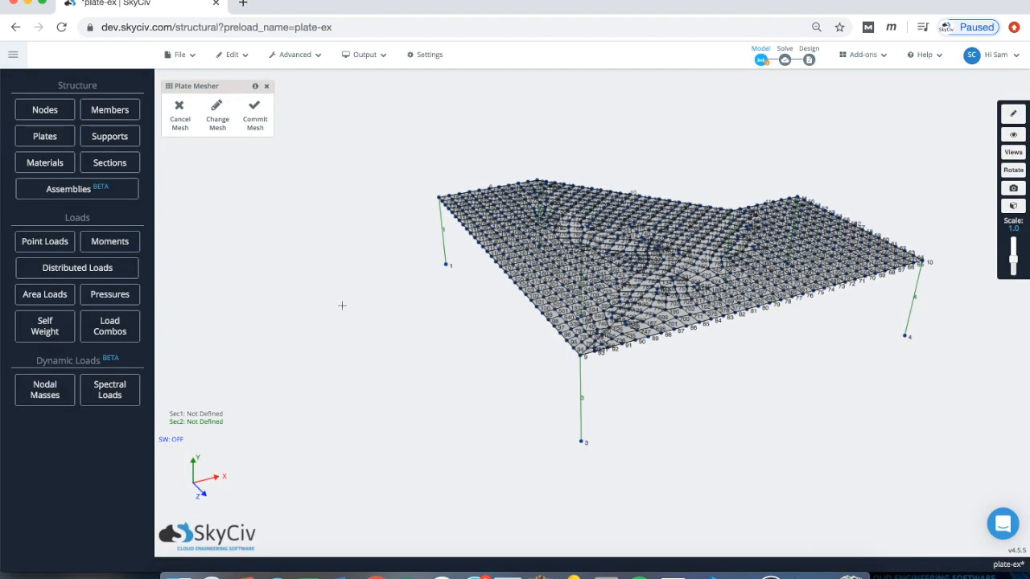
scroll(708, 267, "up", 5)
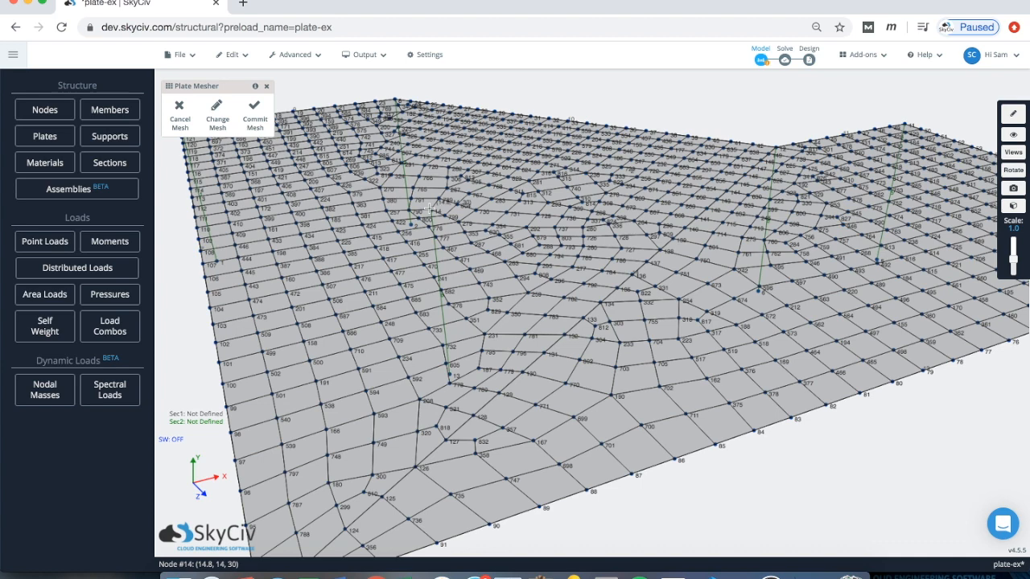
scroll(431, 207, "down", 5)
right_click_drag(529, 122, 565, 115)
Step: Undo the preview with Change Mesh to reopen plate 2's mesh parameters
left_click_drag(566, 115, 579, 118)
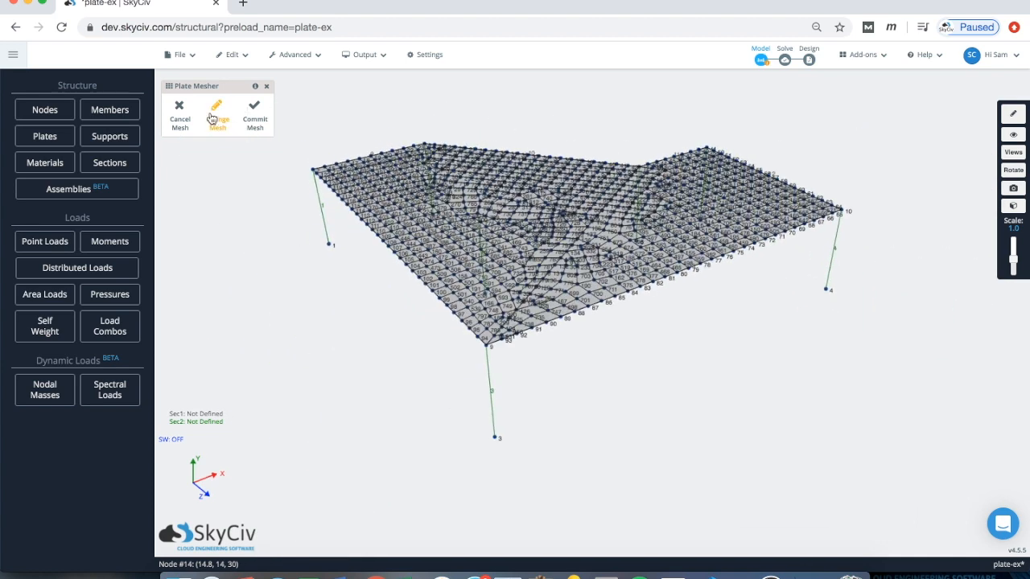
left_click(214, 117)
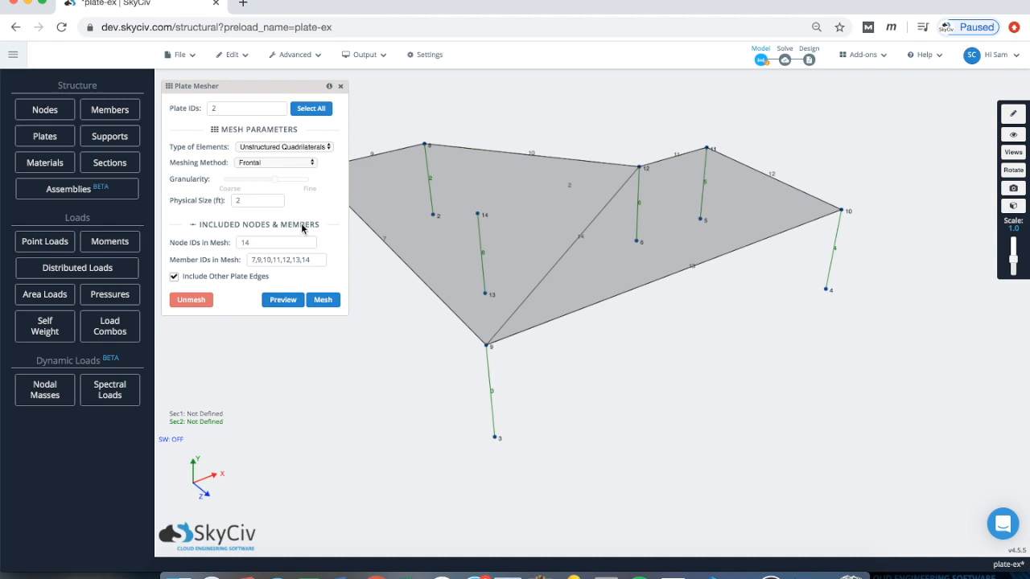
Step: Generate the final quadrilateral mesh on plate 2 and hide Plate Mesh Nodes in the visibility settings
left_click(321, 300)
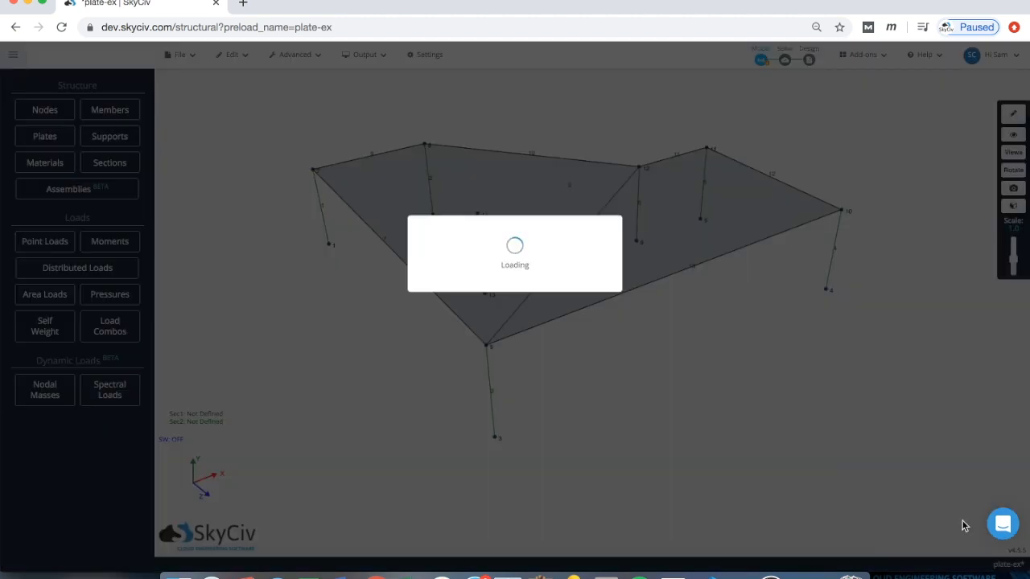
mouse_move(807, 354)
left_mouse_down()
mouse_move(812, 365)
mouse_move(834, 362)
left_mouse_up()
left_click(1013, 132)
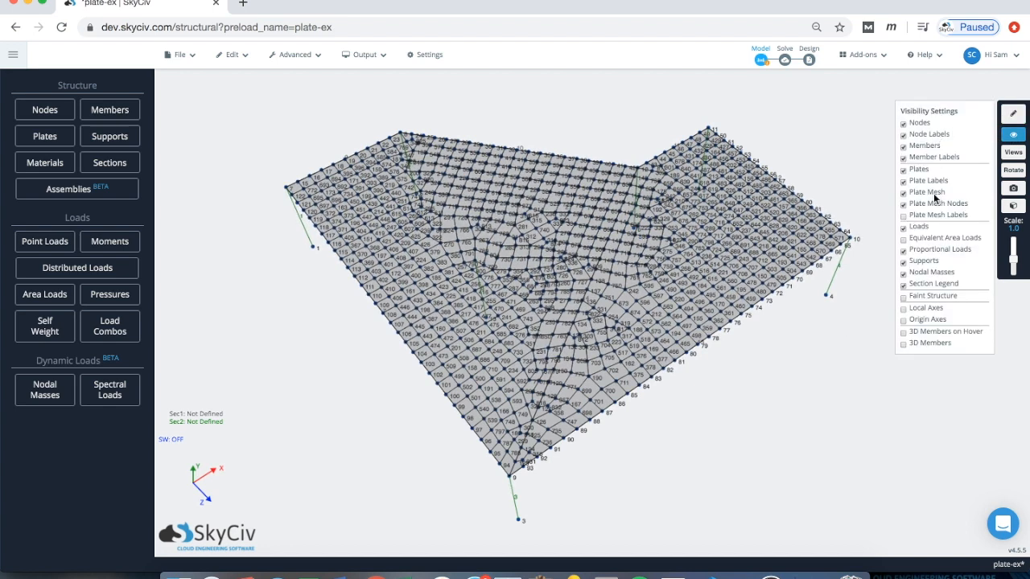
left_click(933, 202)
left_click_drag(840, 141, 735, 135)
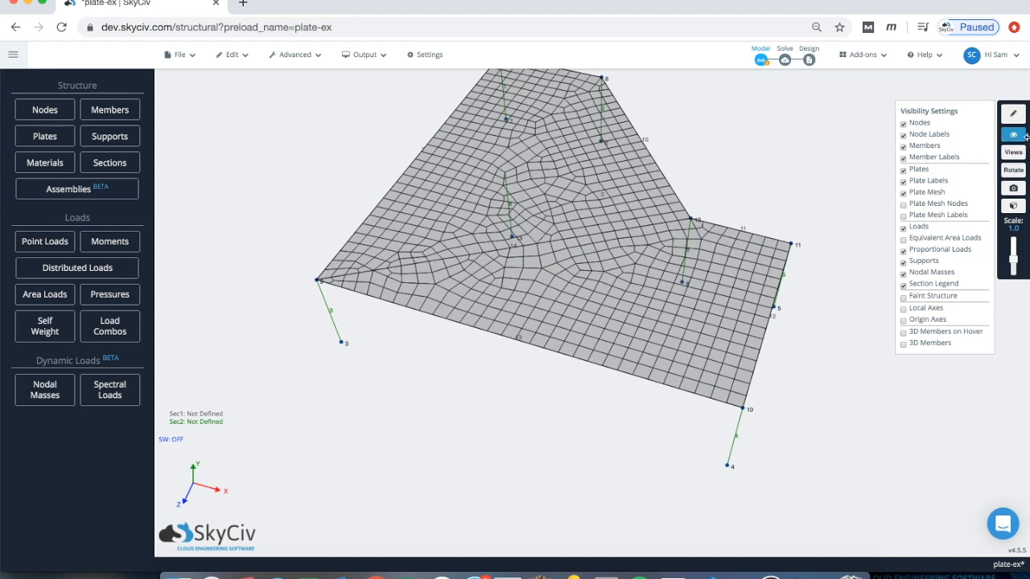
left_click_drag(822, 129, 855, 124)
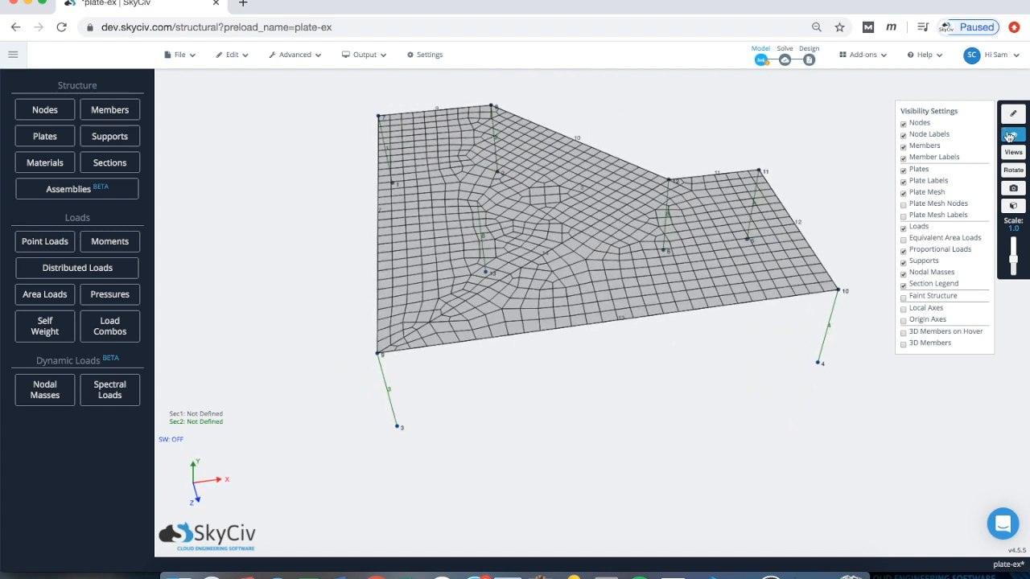
left_click(1011, 137)
left_click_drag(639, 115, 594, 205)
Step: Unmesh plate 2, clear the selection, and tilt the view toward top-down
right_click(594, 210)
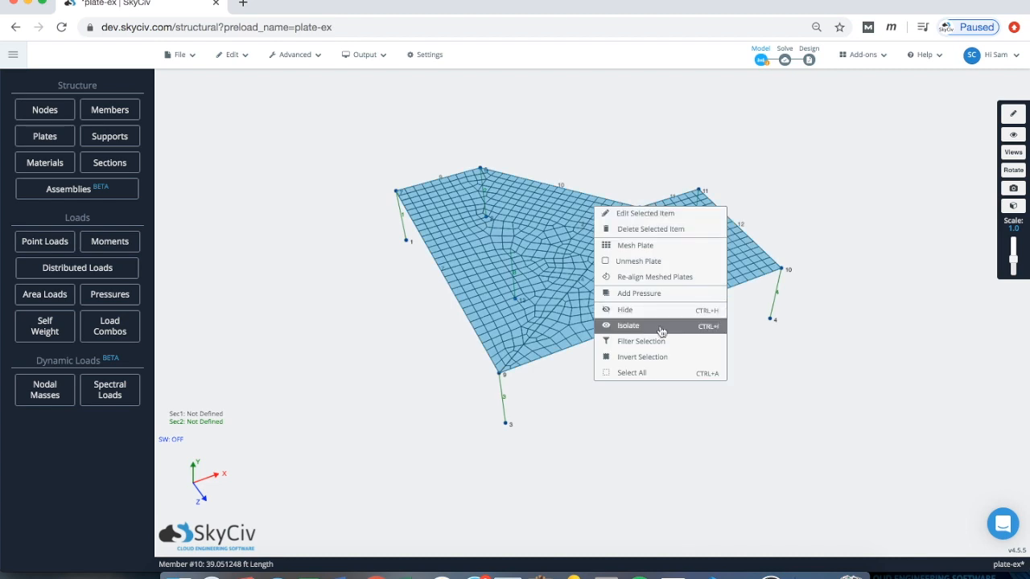
left_click(654, 263)
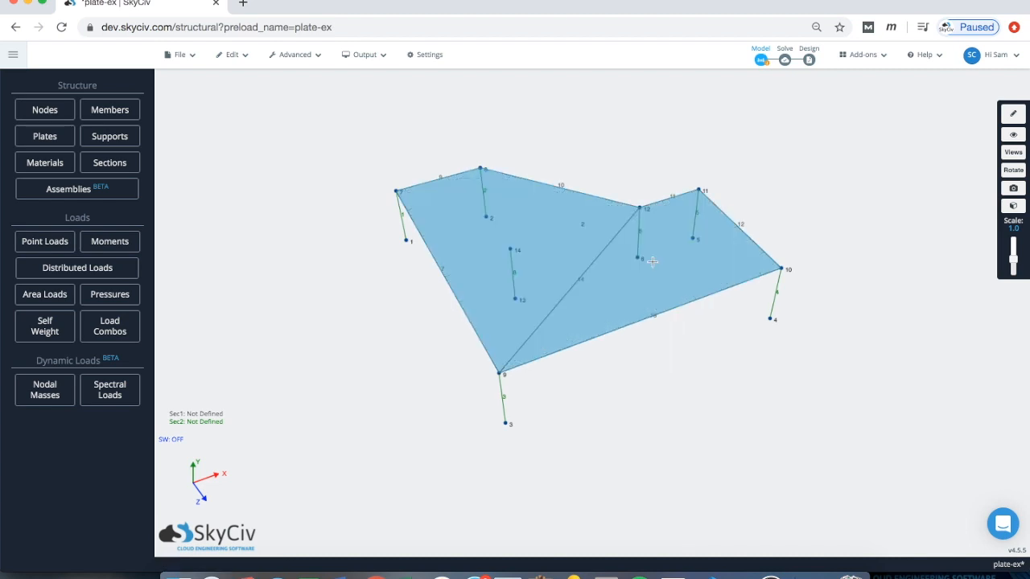
left_click_drag(637, 398, 637, 399)
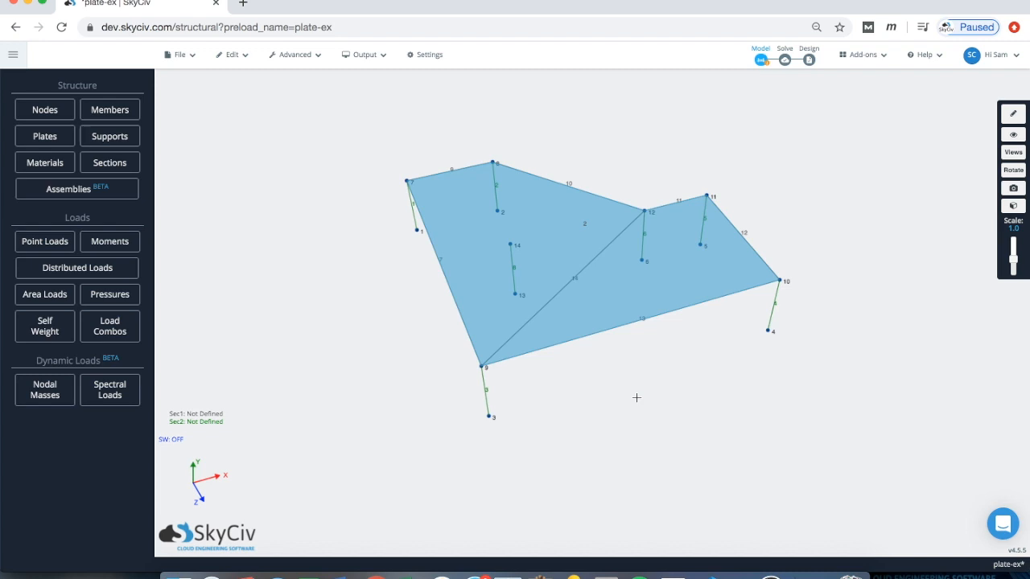
left_click_drag(658, 127, 596, 151)
left_click(637, 130)
scroll(527, 158, "up", 4)
scroll(607, 142, "down", 1)
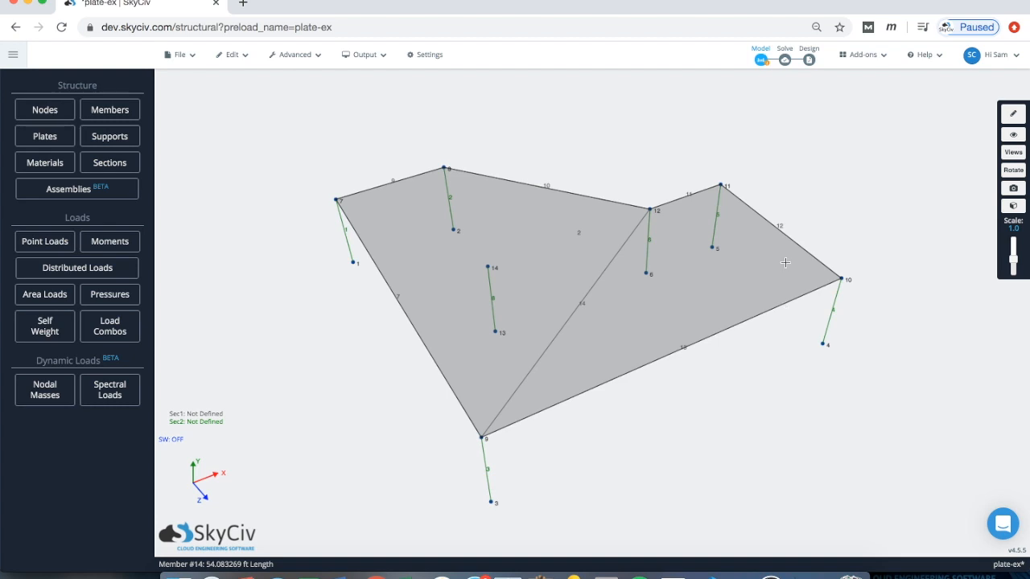
left_click_drag(642, 168, 646, 177)
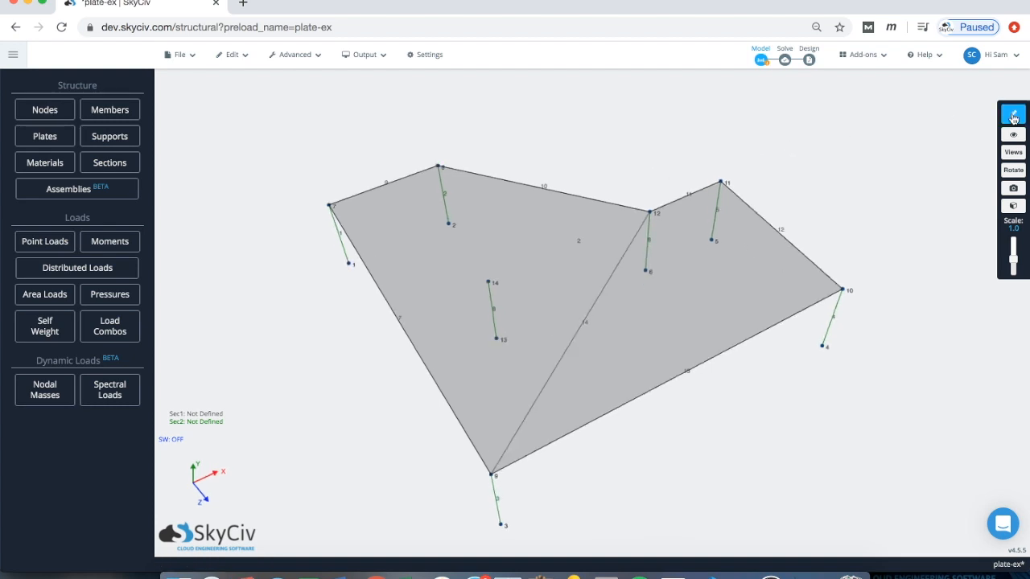
Step: Switch on the Pen Tool and start drawing from node 12
left_click(1014, 117)
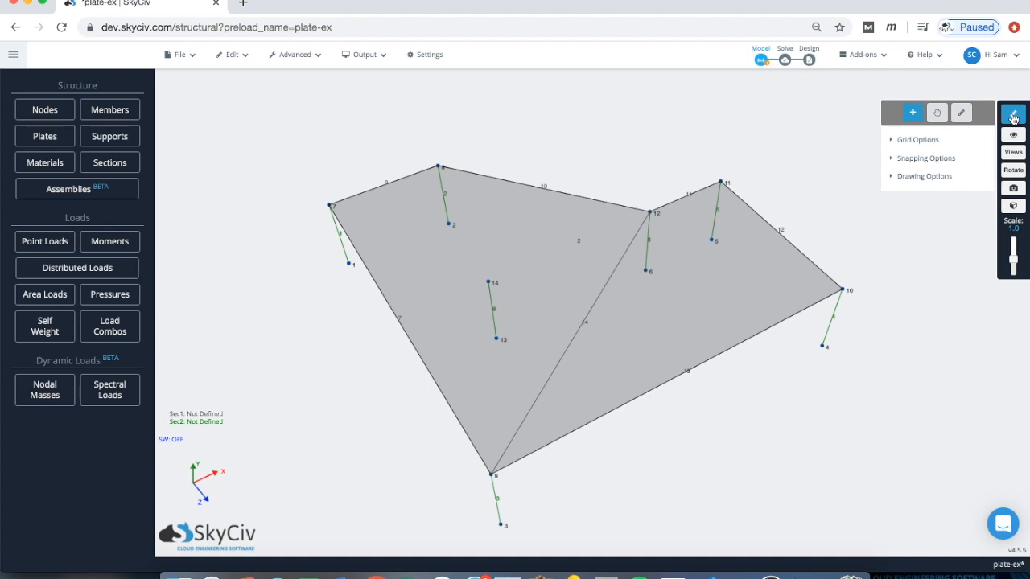
left_click(962, 116)
left_click(927, 159)
left_click(926, 159)
left_click(924, 177)
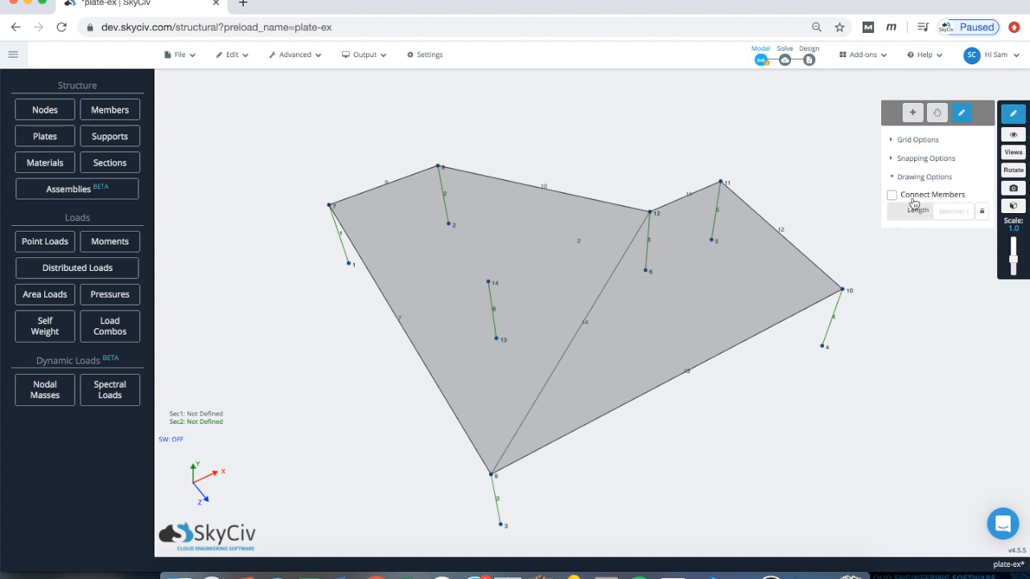
left_click(649, 213)
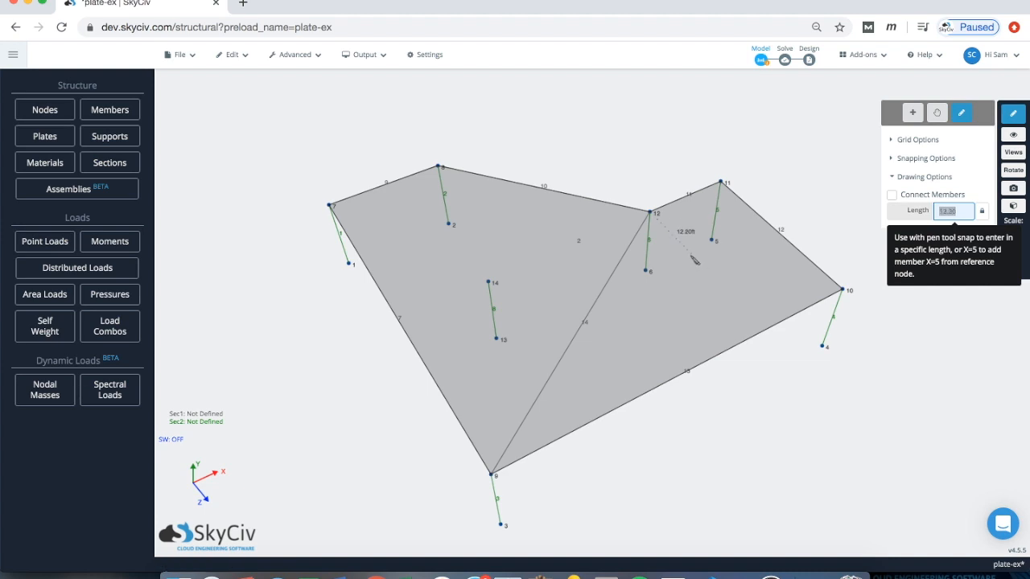
Step: Place nodes 15–18 at lengths 10, 10, 5 and 10 ft, then turn off the Pen Tool
type("10")
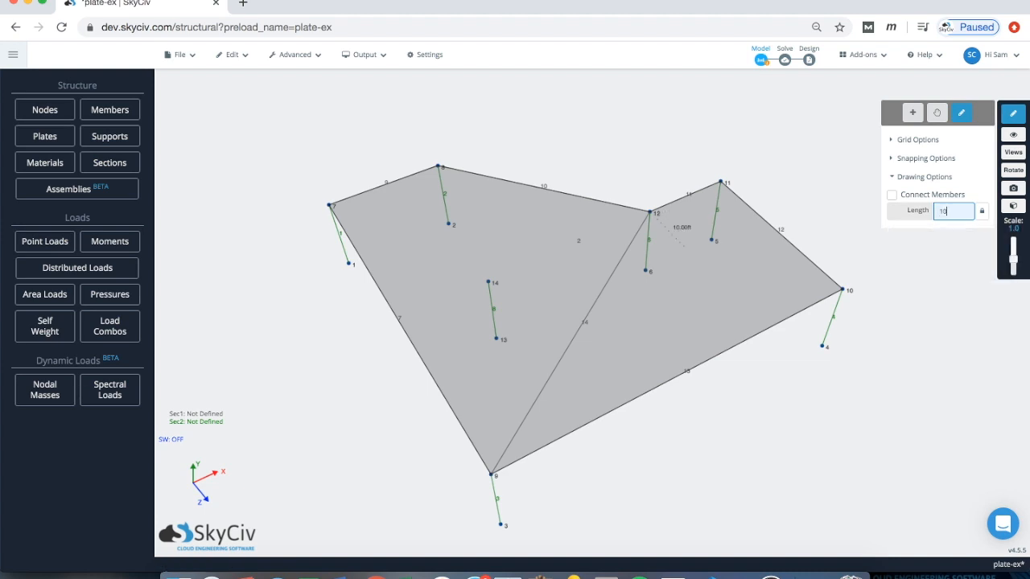
key("Return")
type("10")
key("Return")
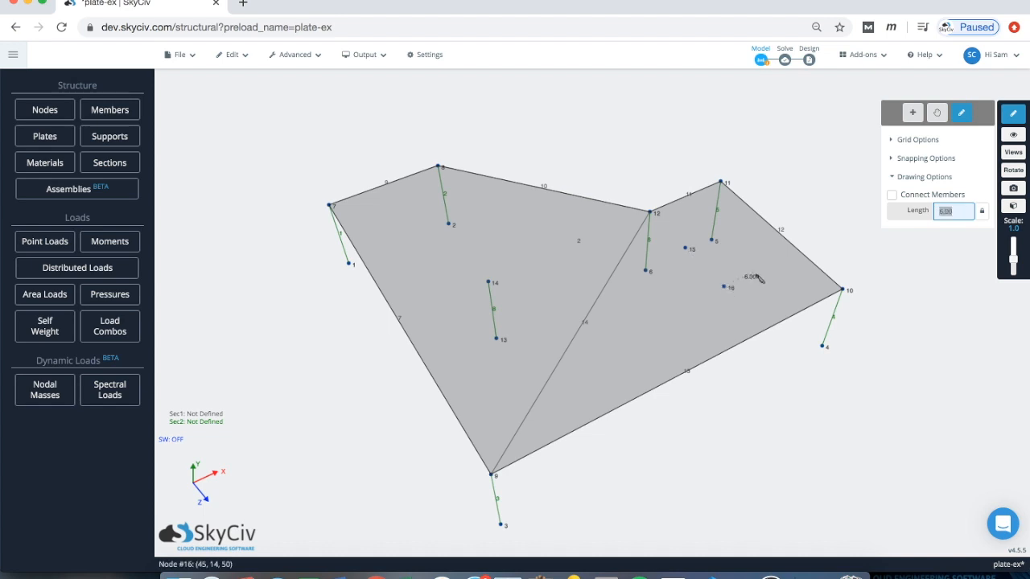
type("5")
key("Return")
left_click_drag(739, 227, 778, 216)
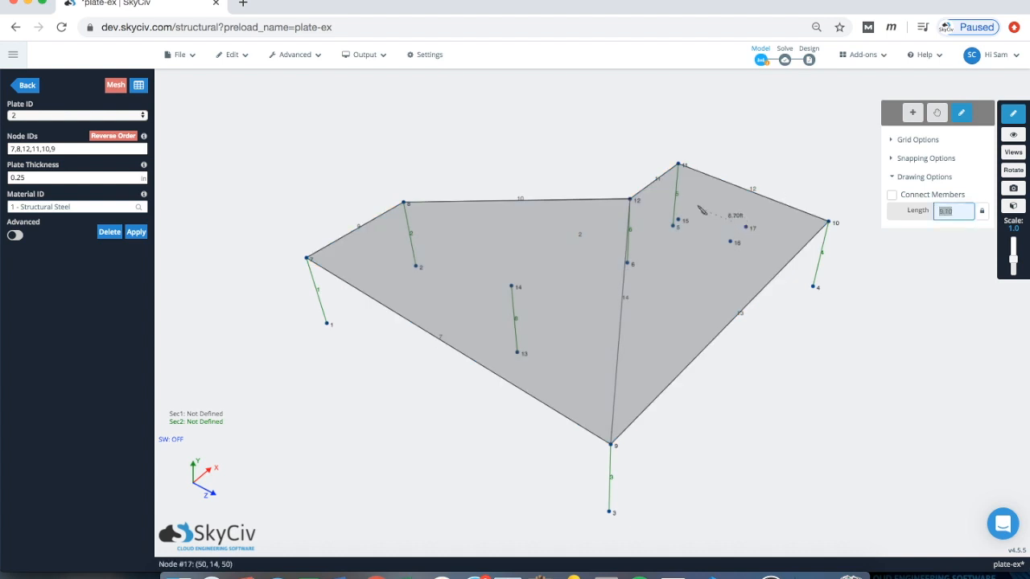
type("10")
key("Return")
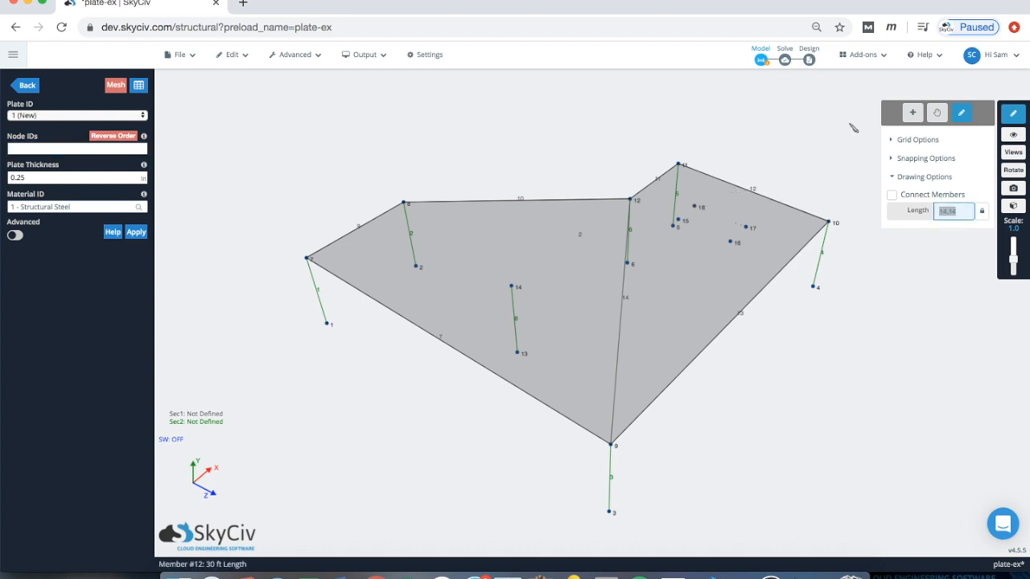
left_click(1011, 114)
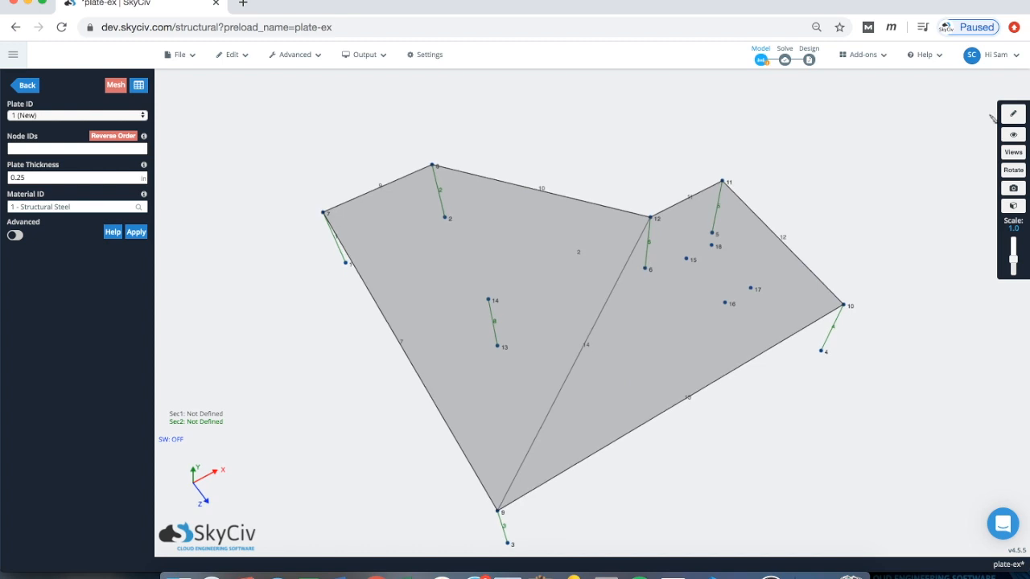
left_click(1013, 113)
Step: Return to normal selection mode and orbit the model to bring the new nodes into view
left_click(908, 115)
left_click(1012, 113)
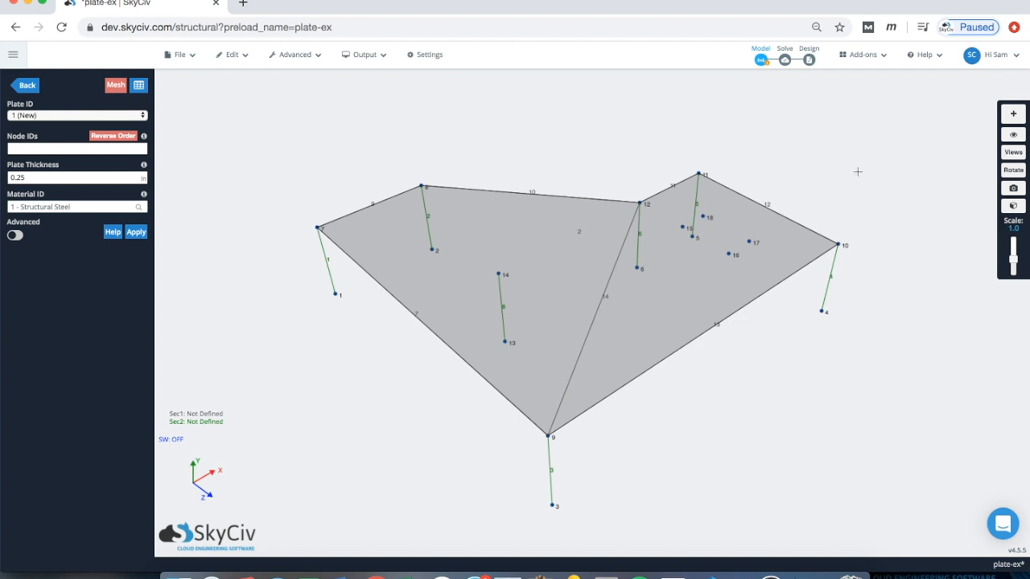
scroll(858, 172, "down", 1)
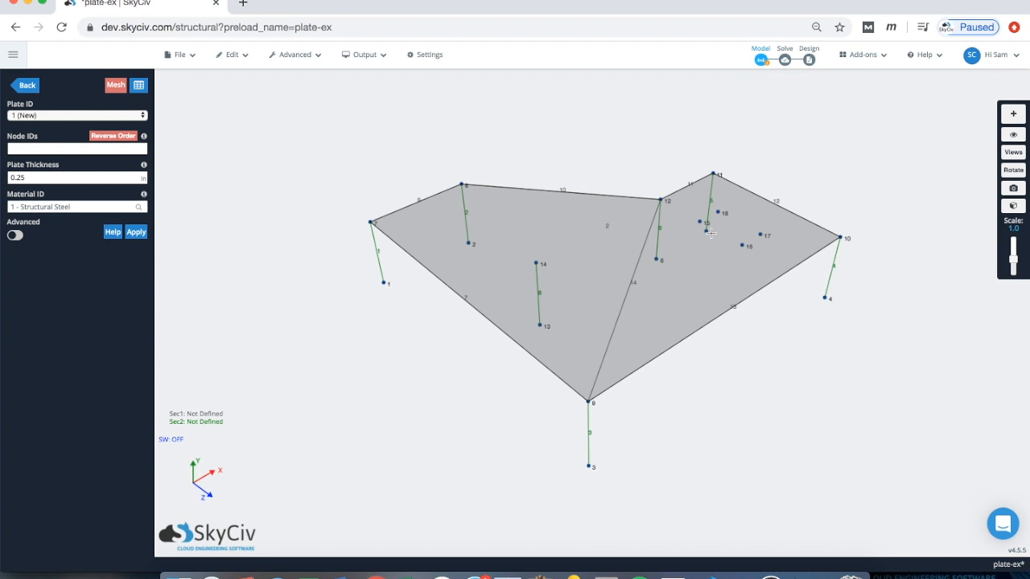
left_click_drag(796, 379, 769, 256)
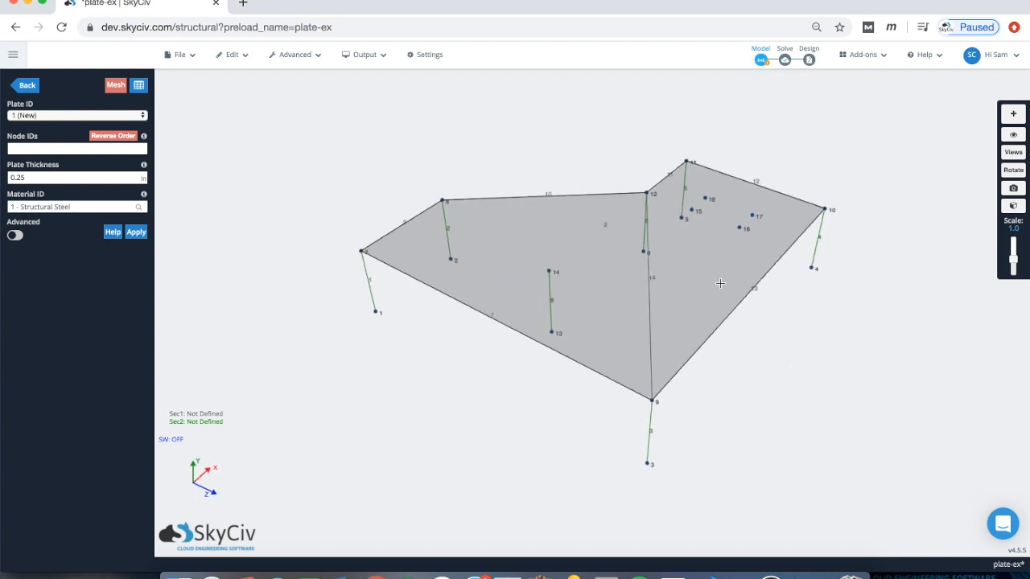
Step: Cut a Plate Hole through nodes 18,17,16,15 and check the opening in the slab
right_click(712, 255)
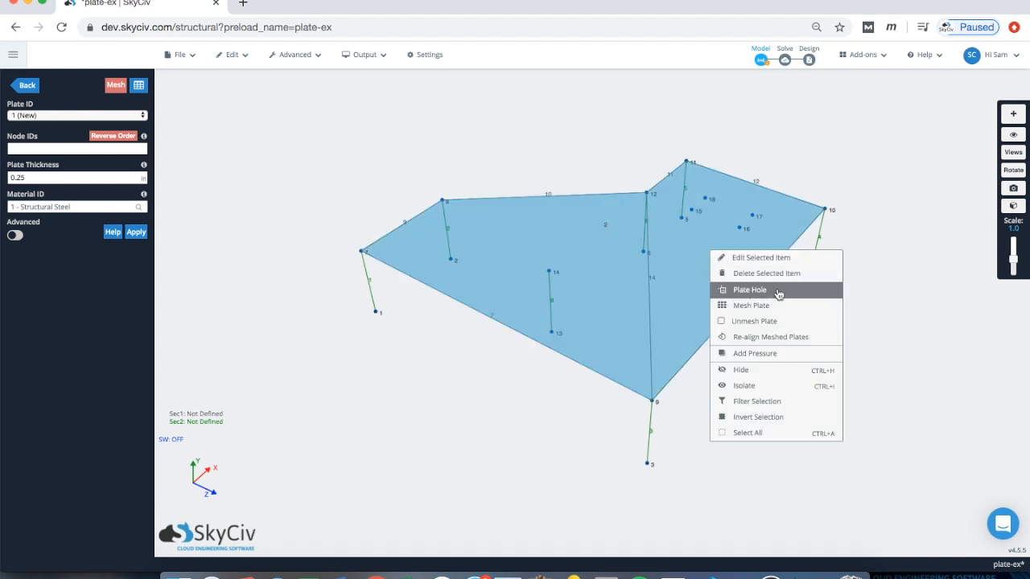
left_click(750, 290)
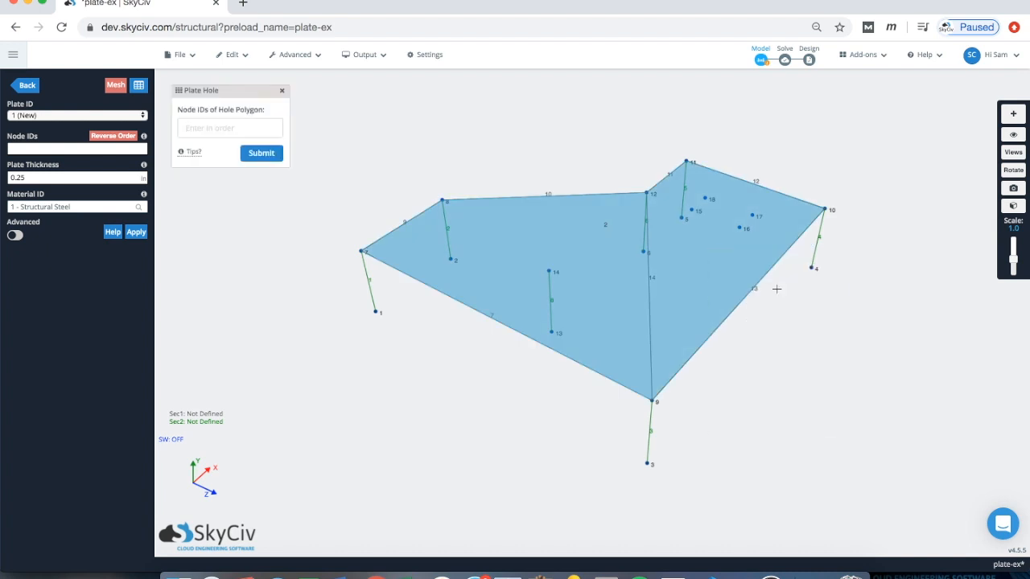
left_click(208, 130)
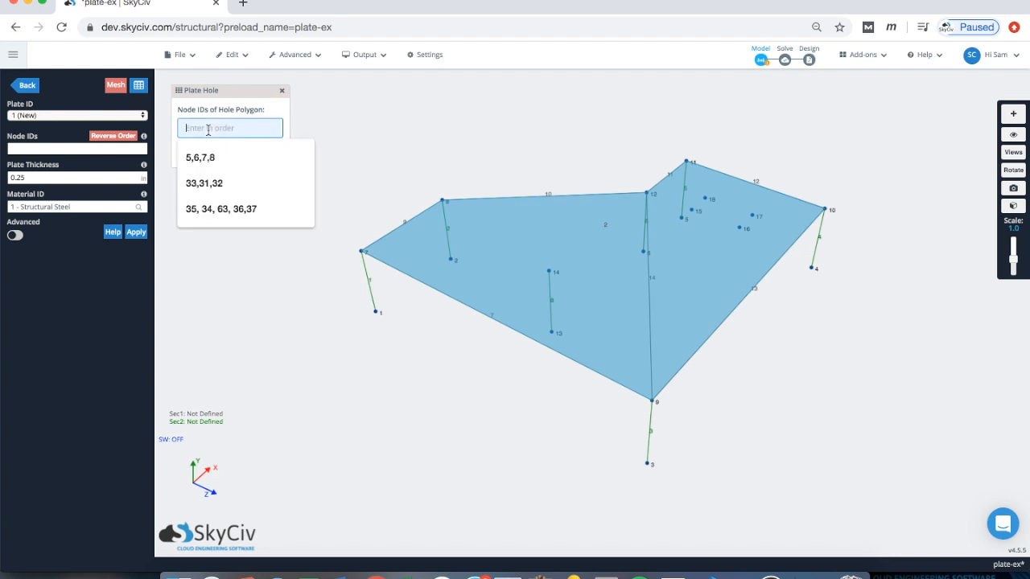
type("18")
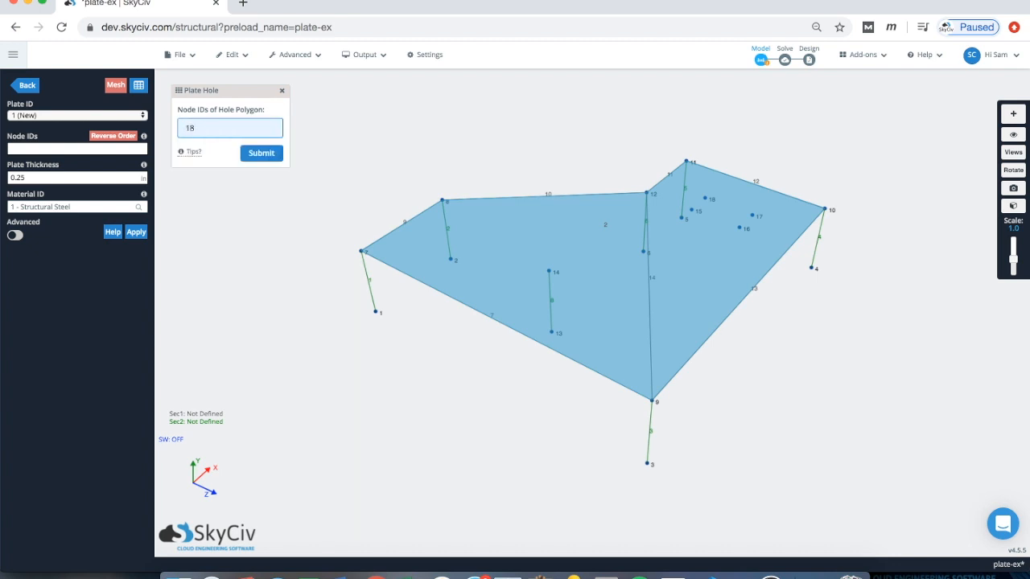
type(",17,16,15")
left_click(259, 155)
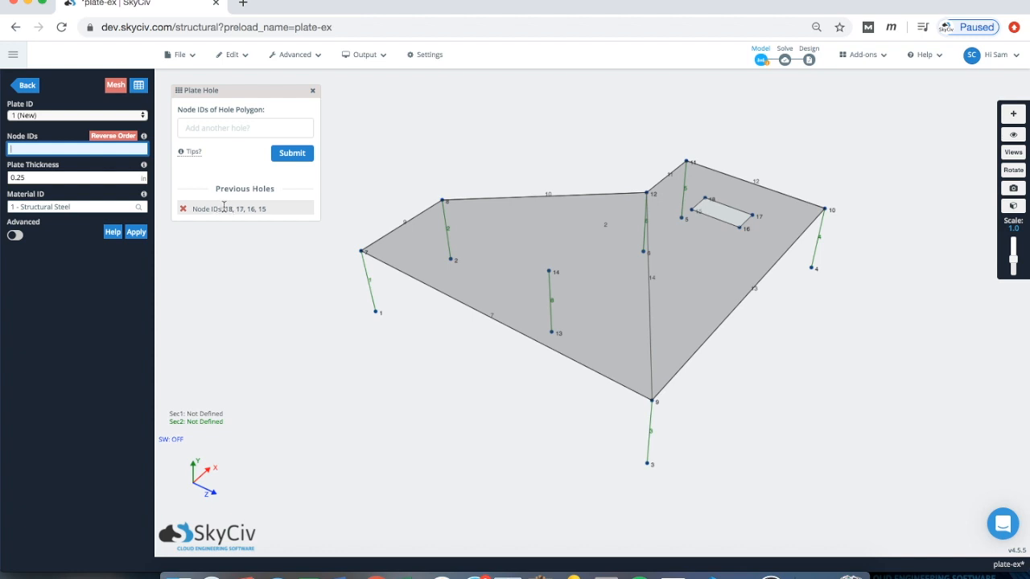
left_click(313, 95)
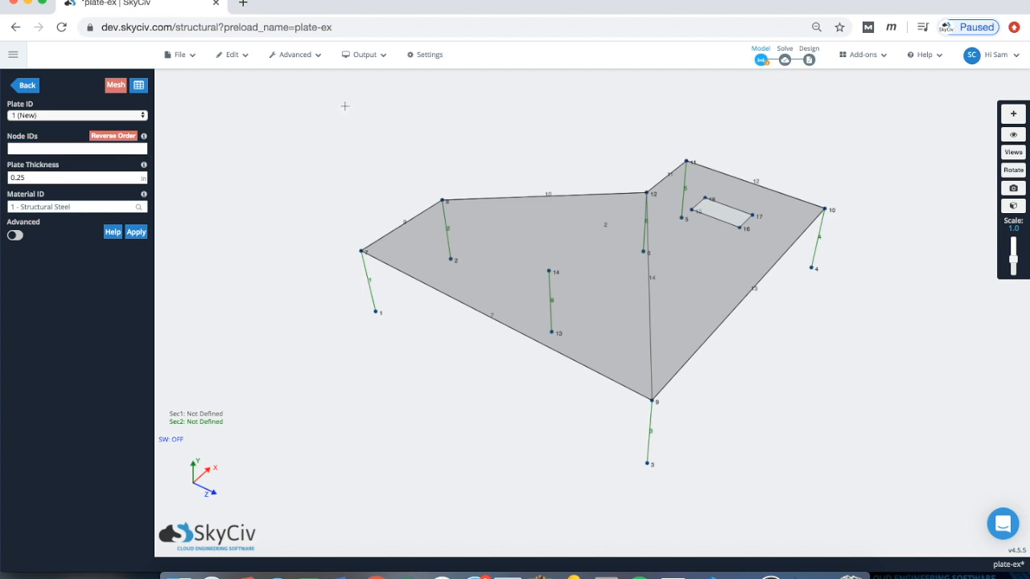
left_click_drag(511, 137, 596, 257)
Step: Preview a 2 ft unstructured quadrilateral mesh on plate 2, then commit it
right_click(587, 231)
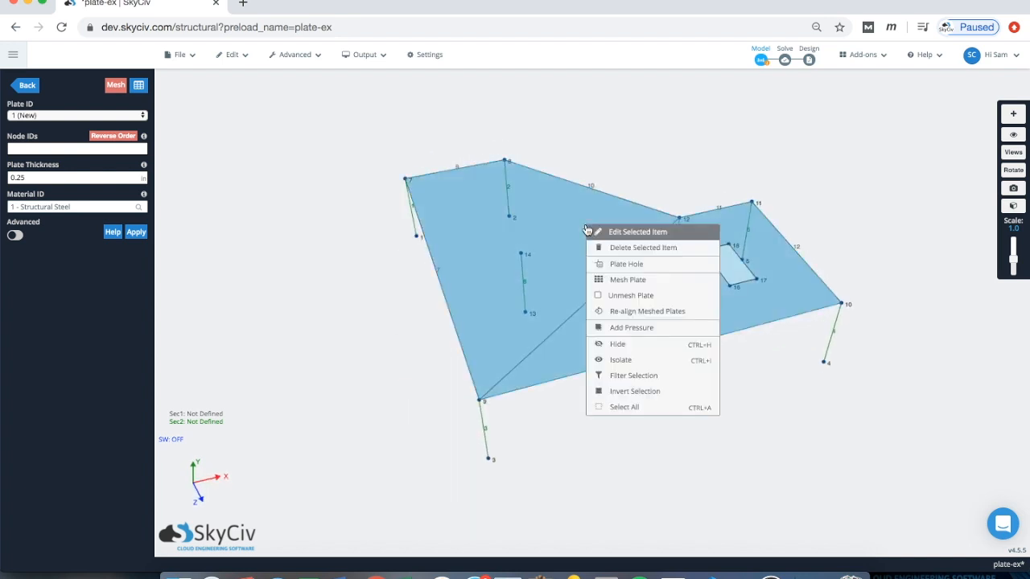
left_click(628, 280)
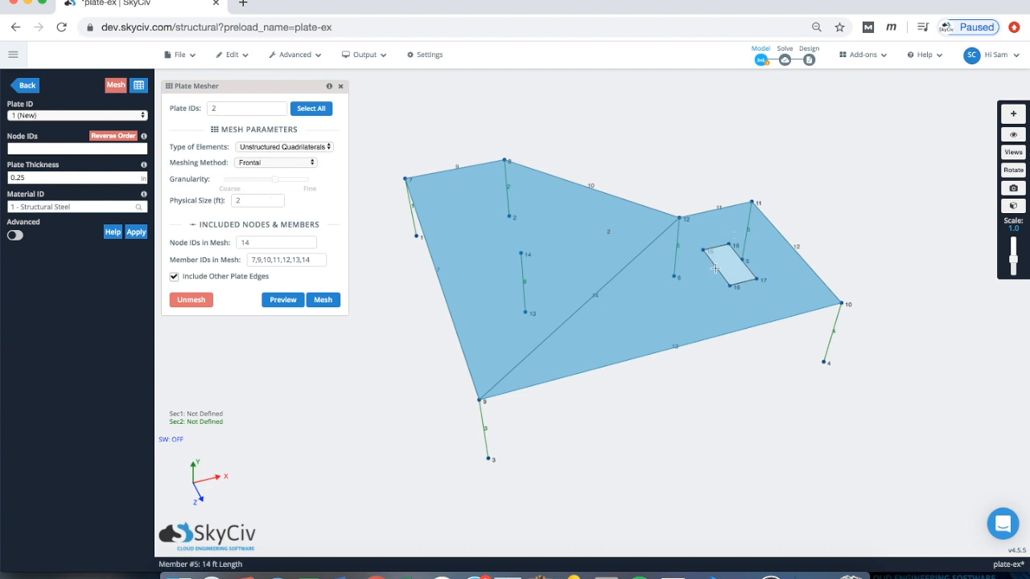
left_click(283, 301)
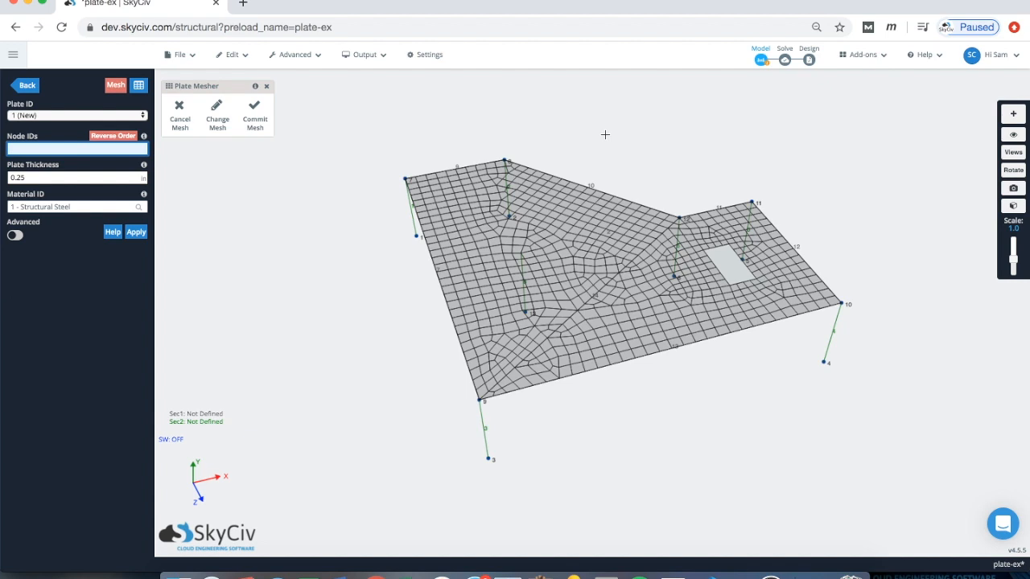
left_click_drag(619, 137, 311, 134)
left_click(255, 115)
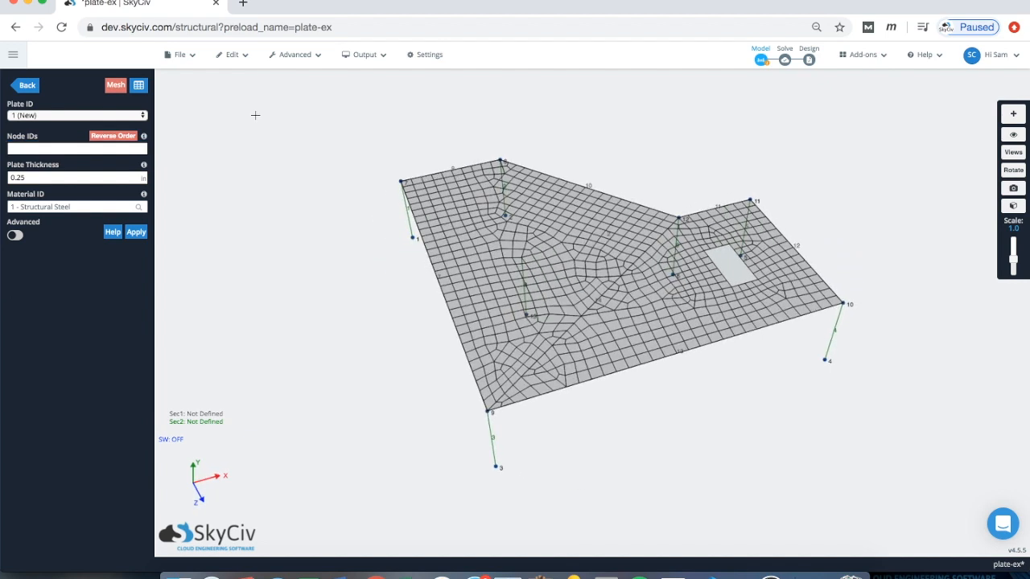
left_click_drag(721, 133, 750, 188)
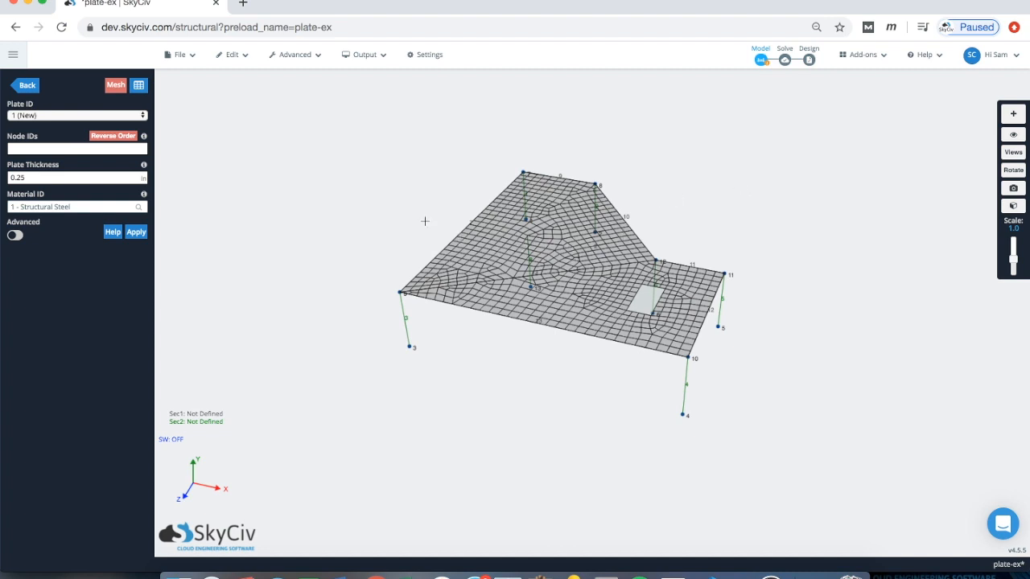
left_click_drag(425, 220, 433, 221)
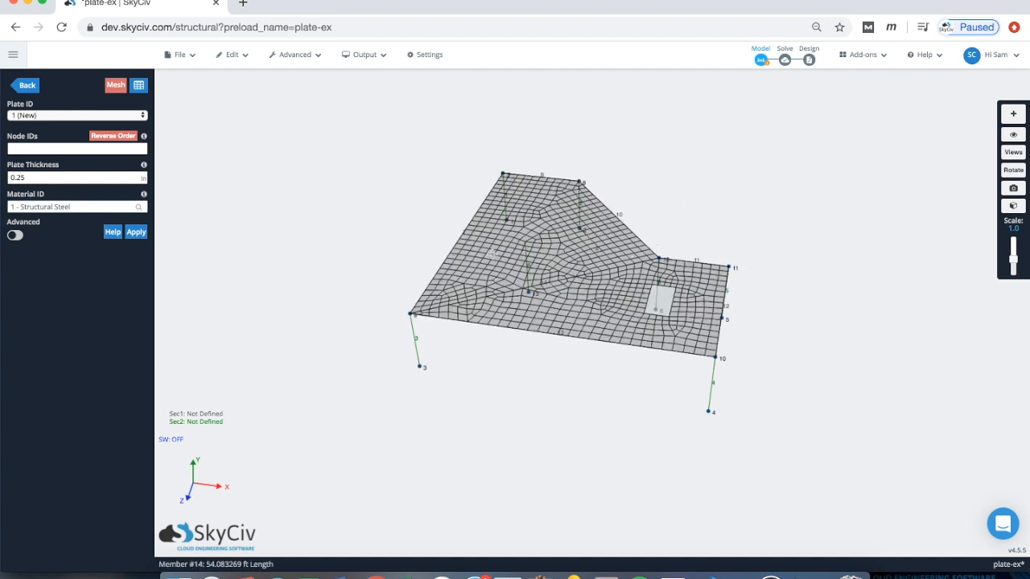